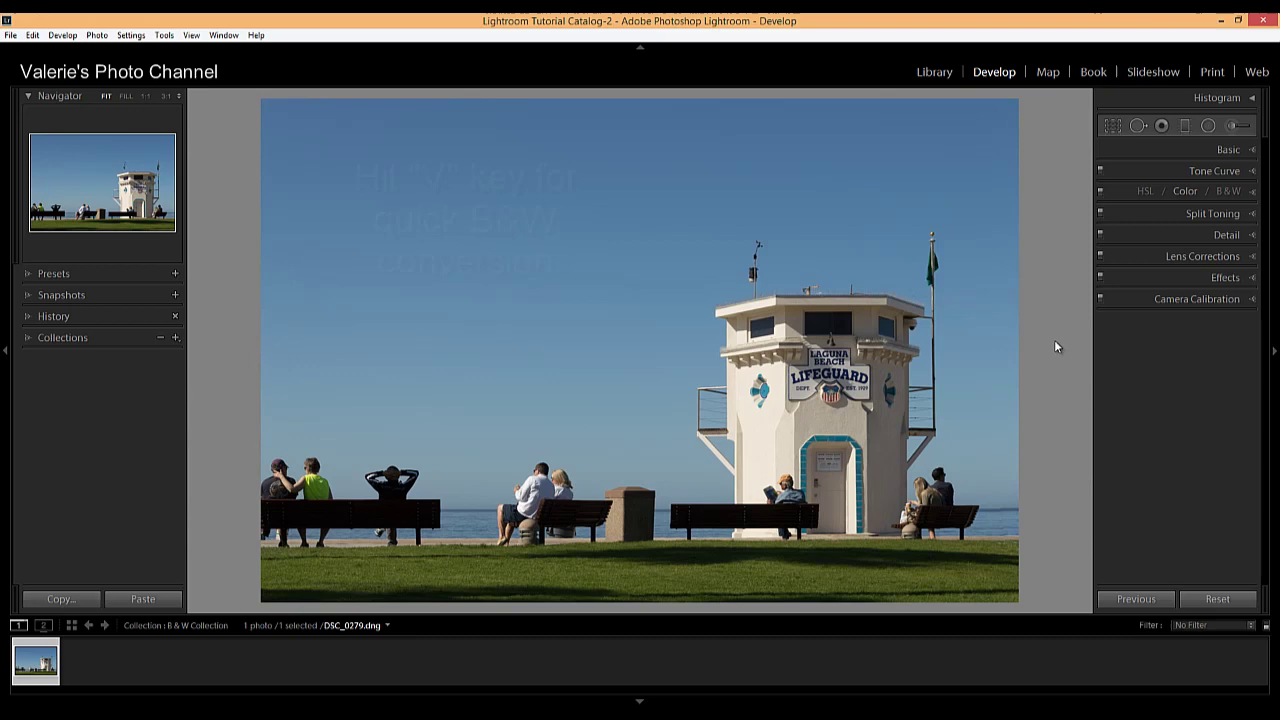
Toggle black and white on and off, then try and undo the B&W Look 5 preset.
key(v)
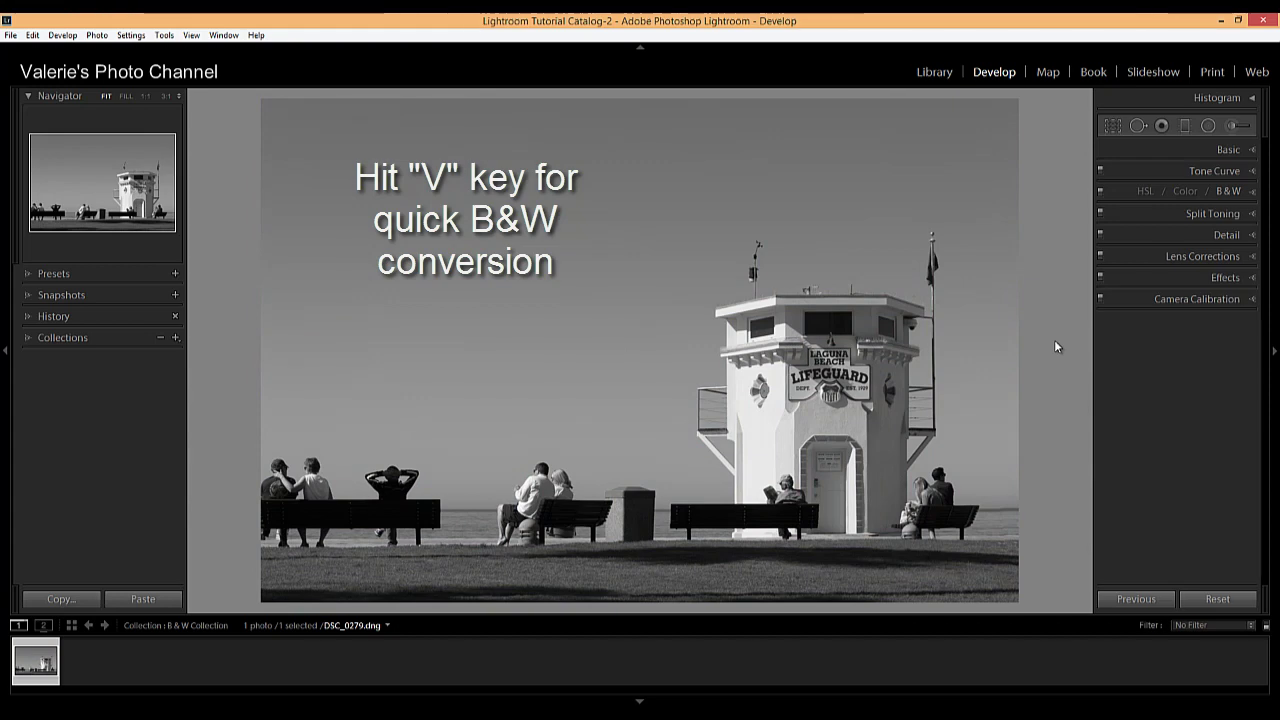
key(v)
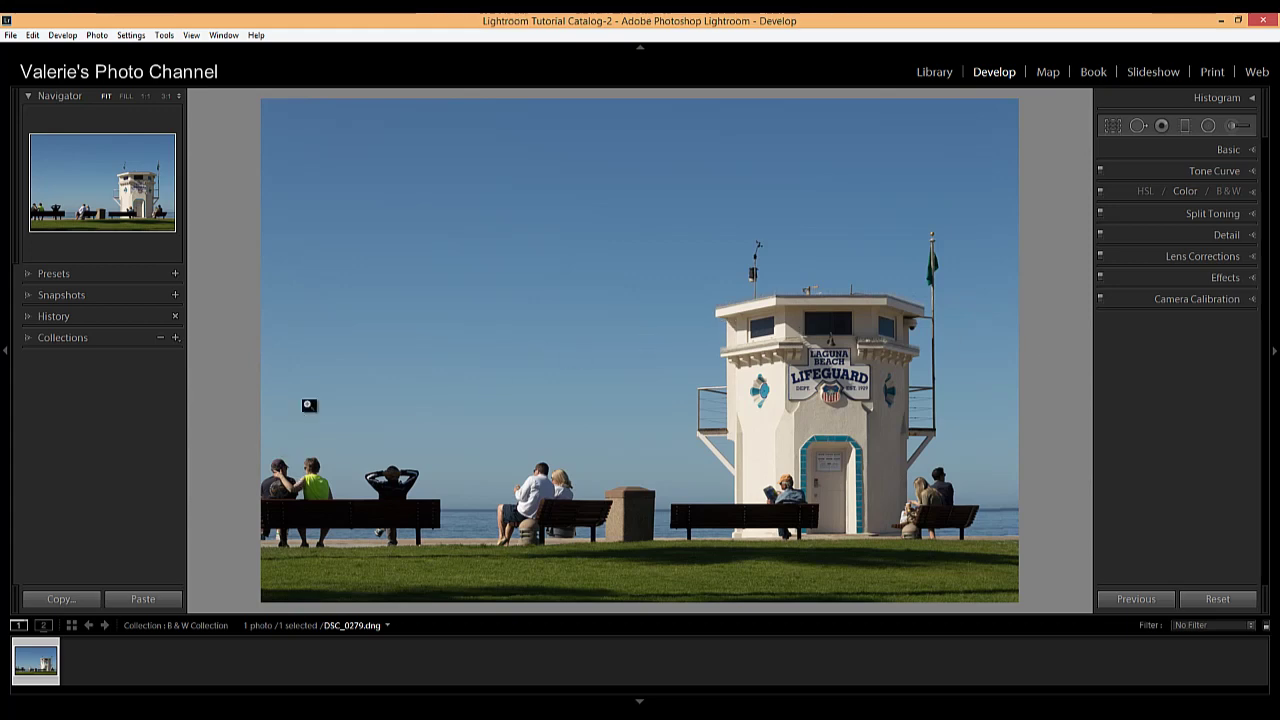
click(27, 275)
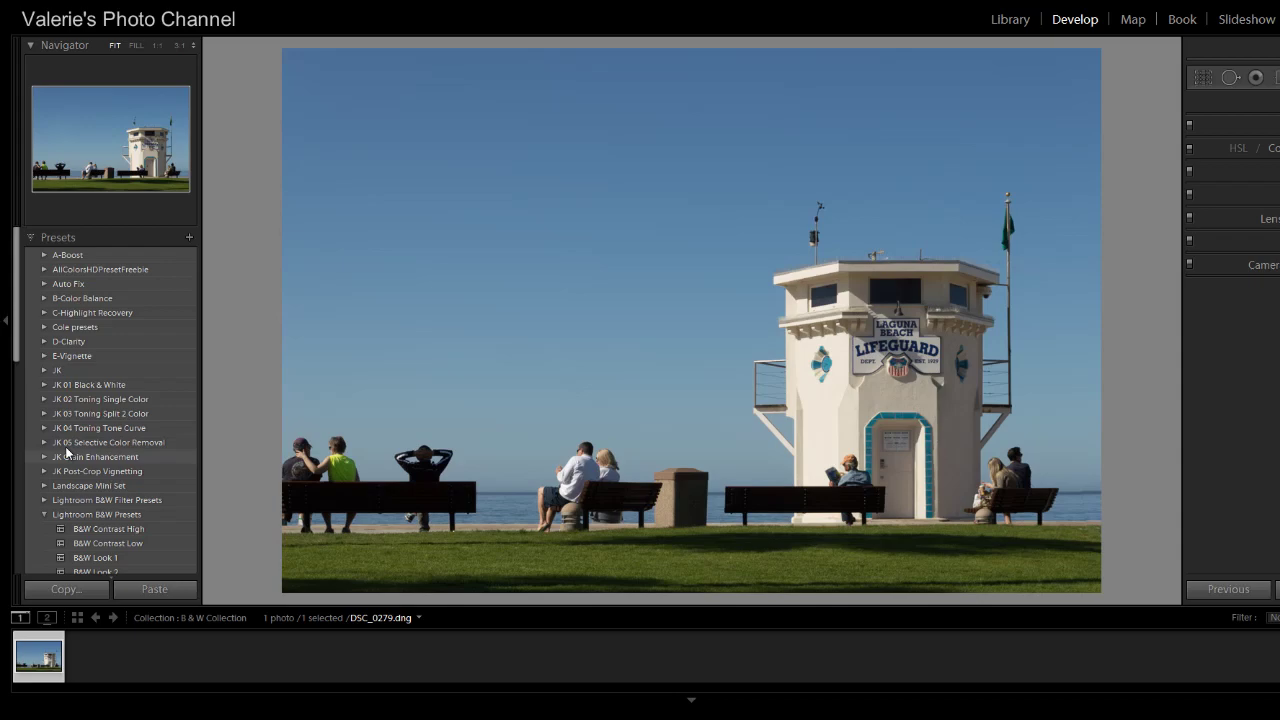
scroll(118, 470, down, 2)
scroll(147, 427, down, 2)
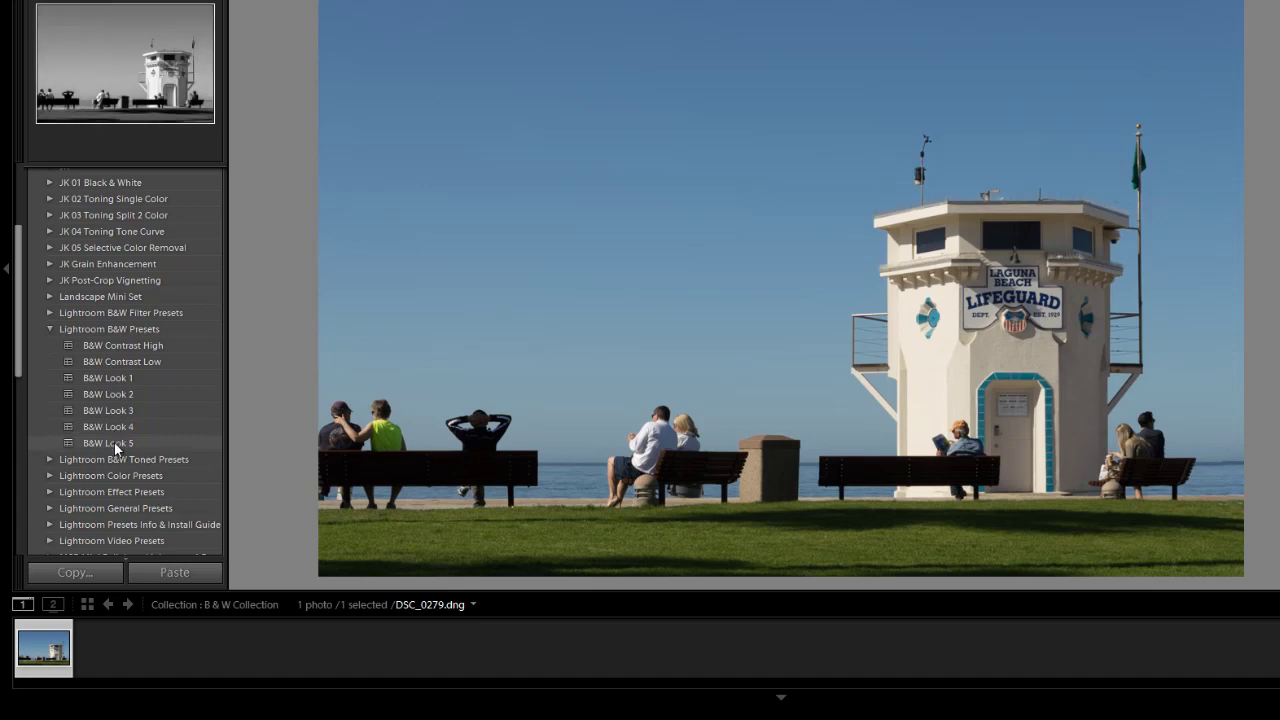
click(114, 442)
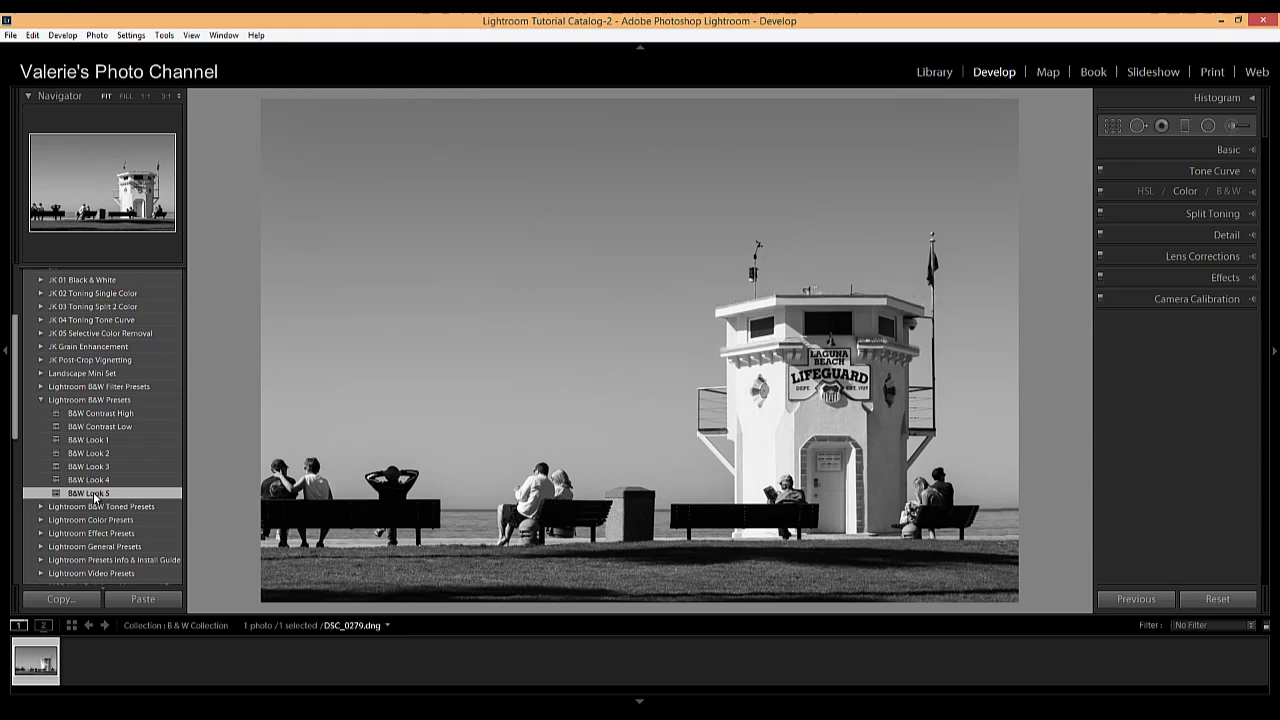
key(ctrl+z)
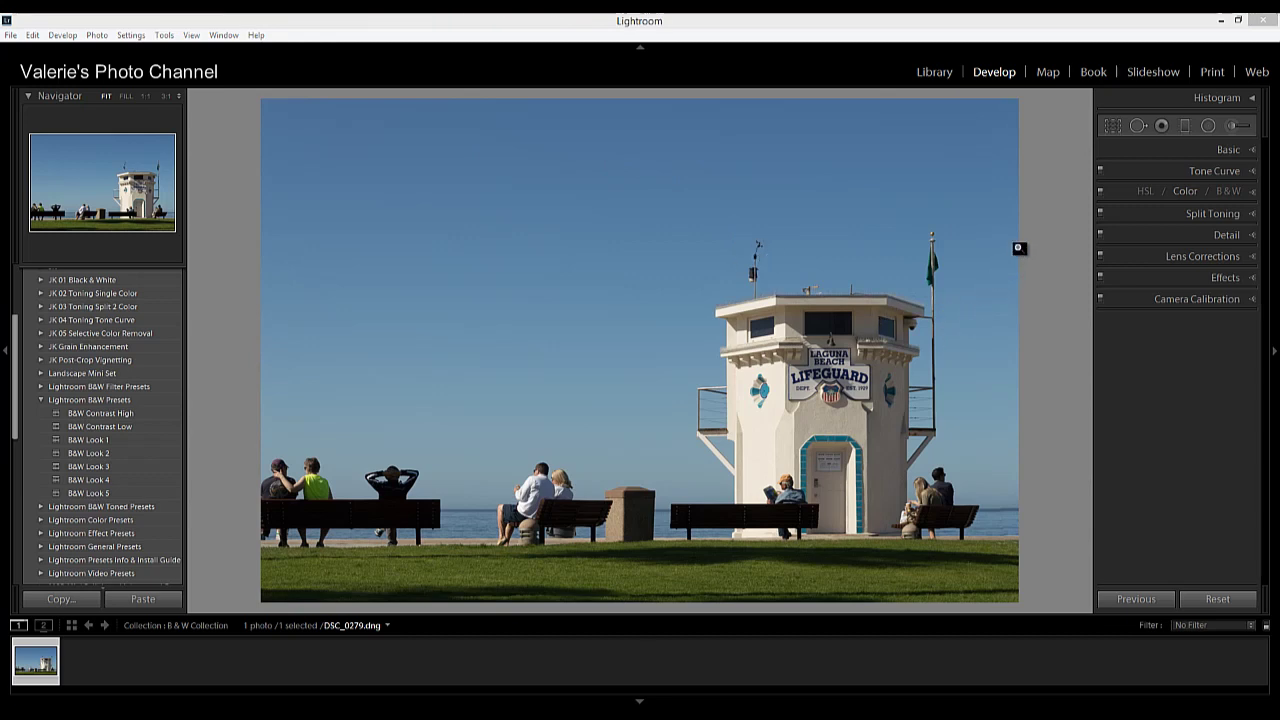
Switch the photo to B&W, showing Black & White Mix sliders all at 0.
click(1229, 192)
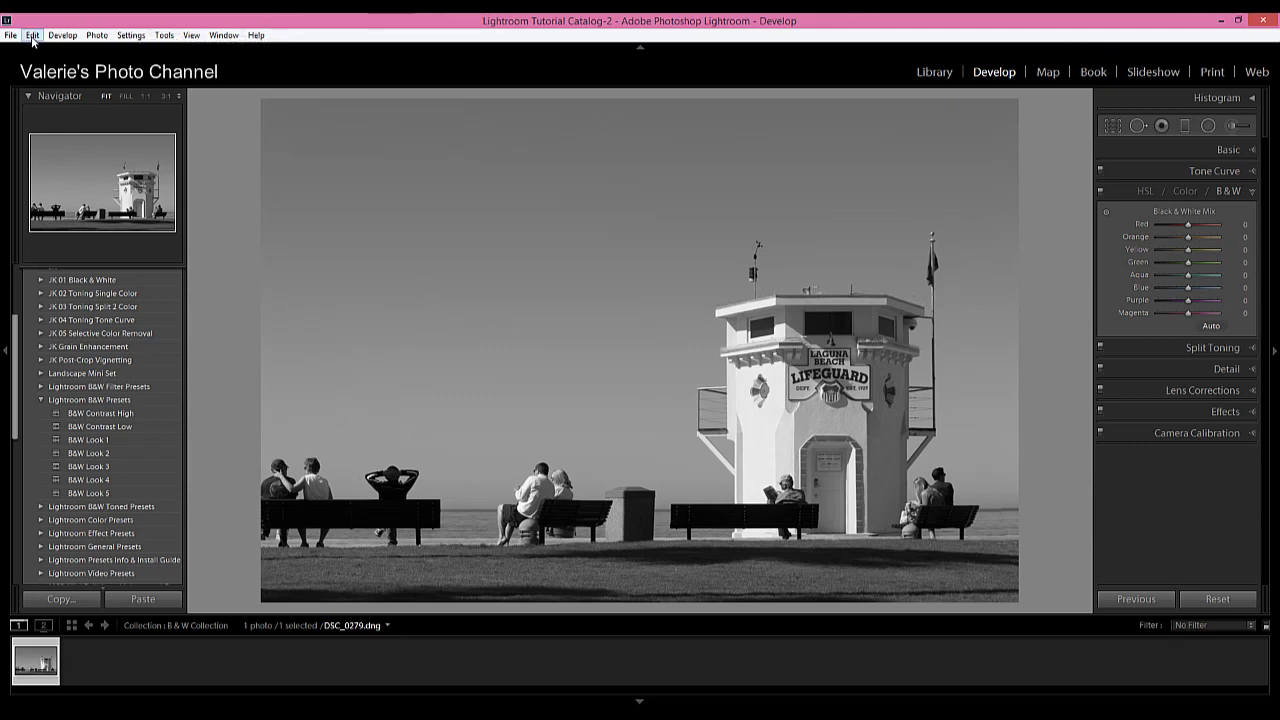
click(32, 37)
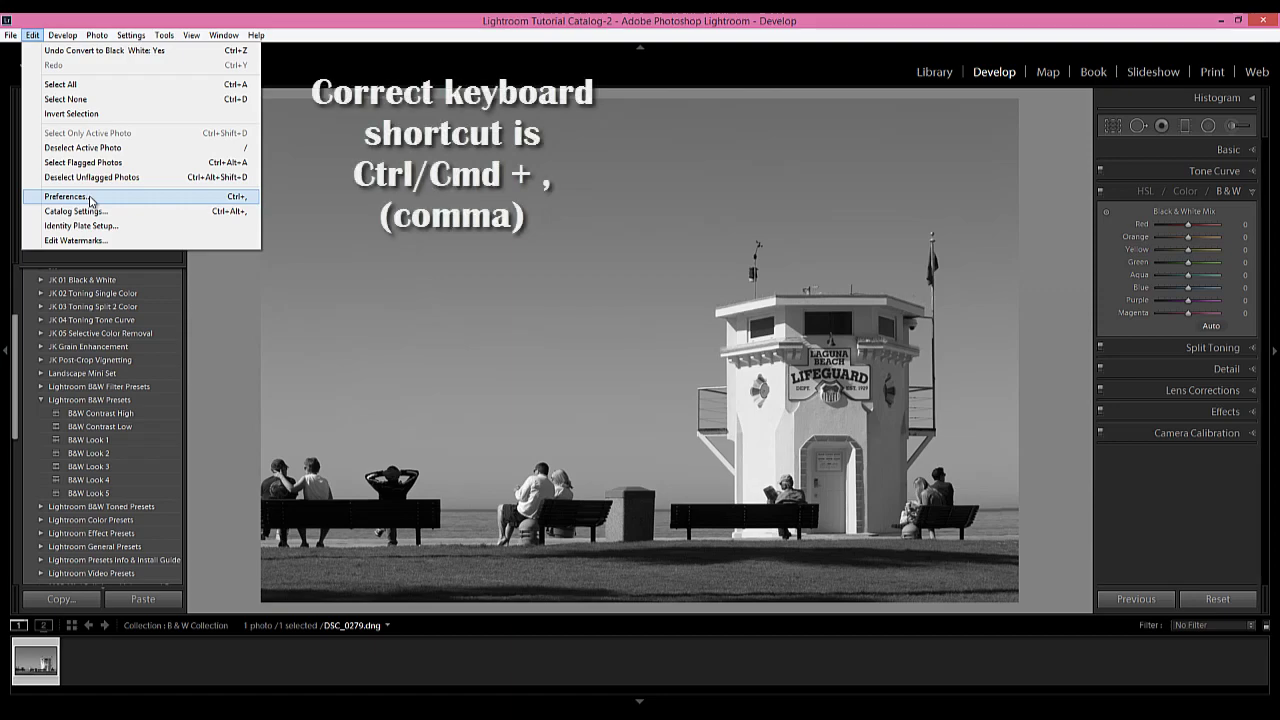
click(90, 200)
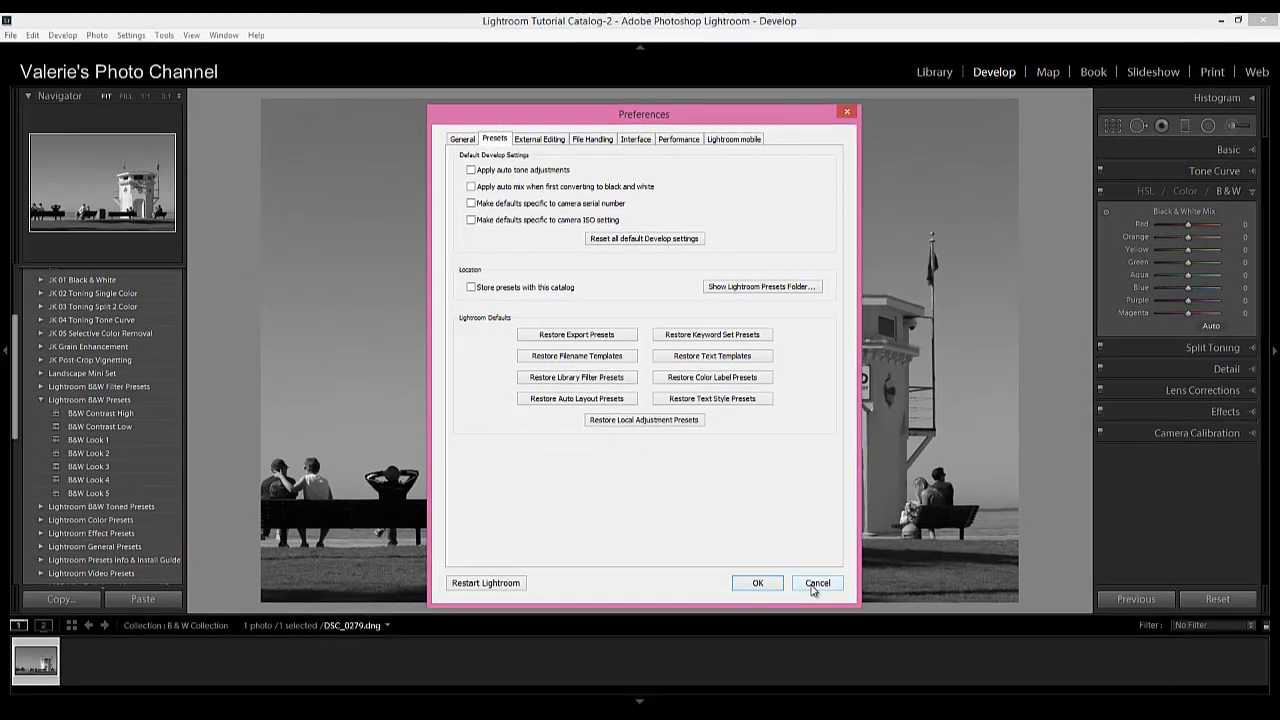
click(818, 585)
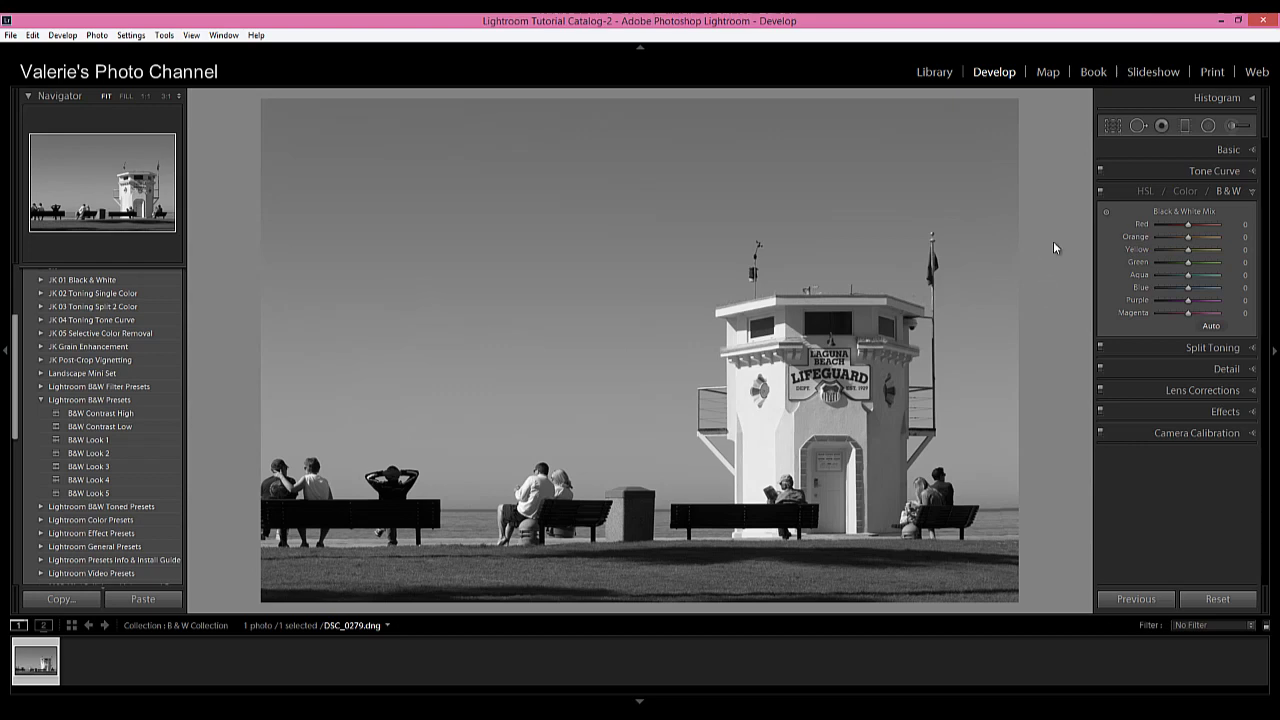
Auto-set the Black & White Mix, giving Red -8, Orange -17, Yellow -21, Blue +9.
click(1210, 326)
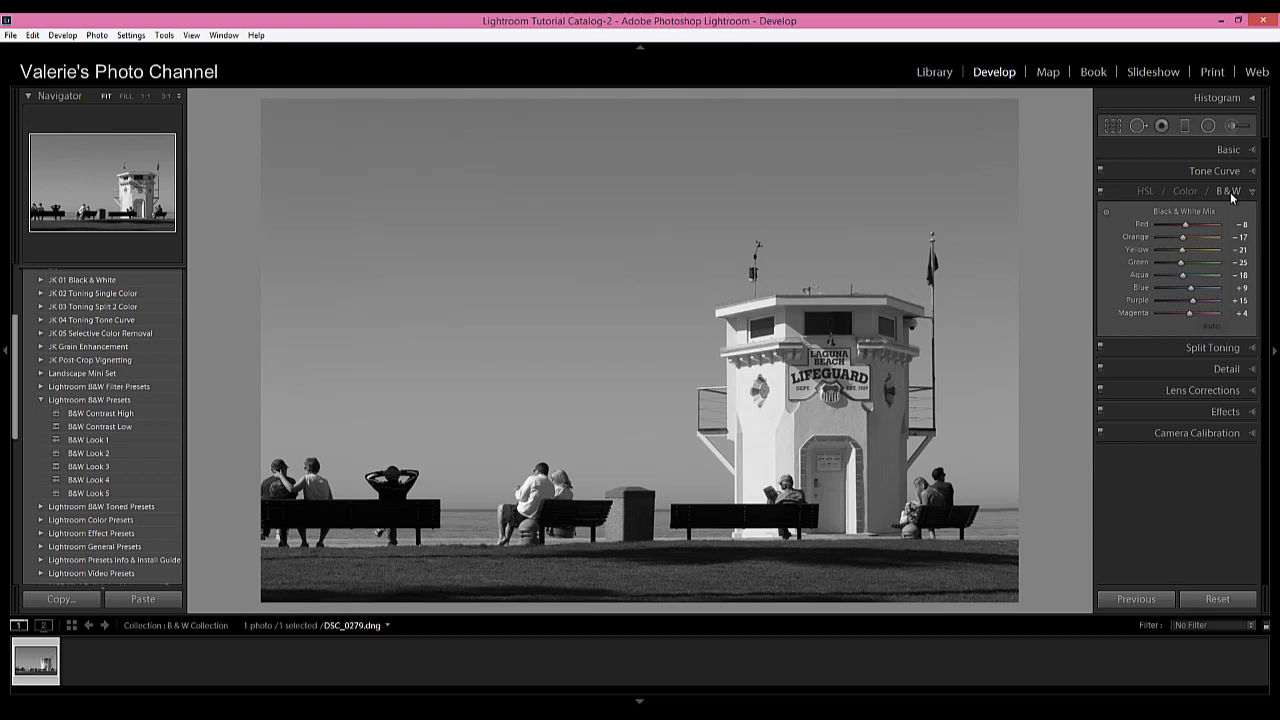
Undo the B&W conversion and drop every HSL Saturation colour to -100.
key(ctrl+z)
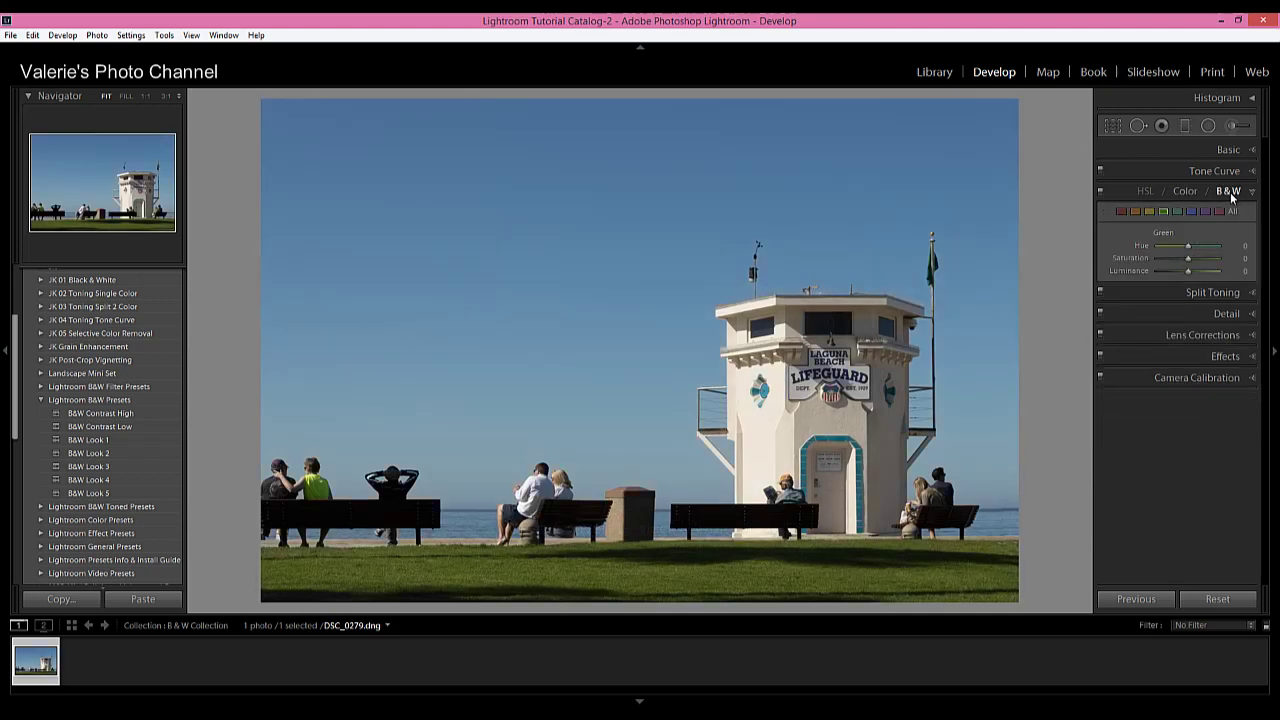
click(1254, 193)
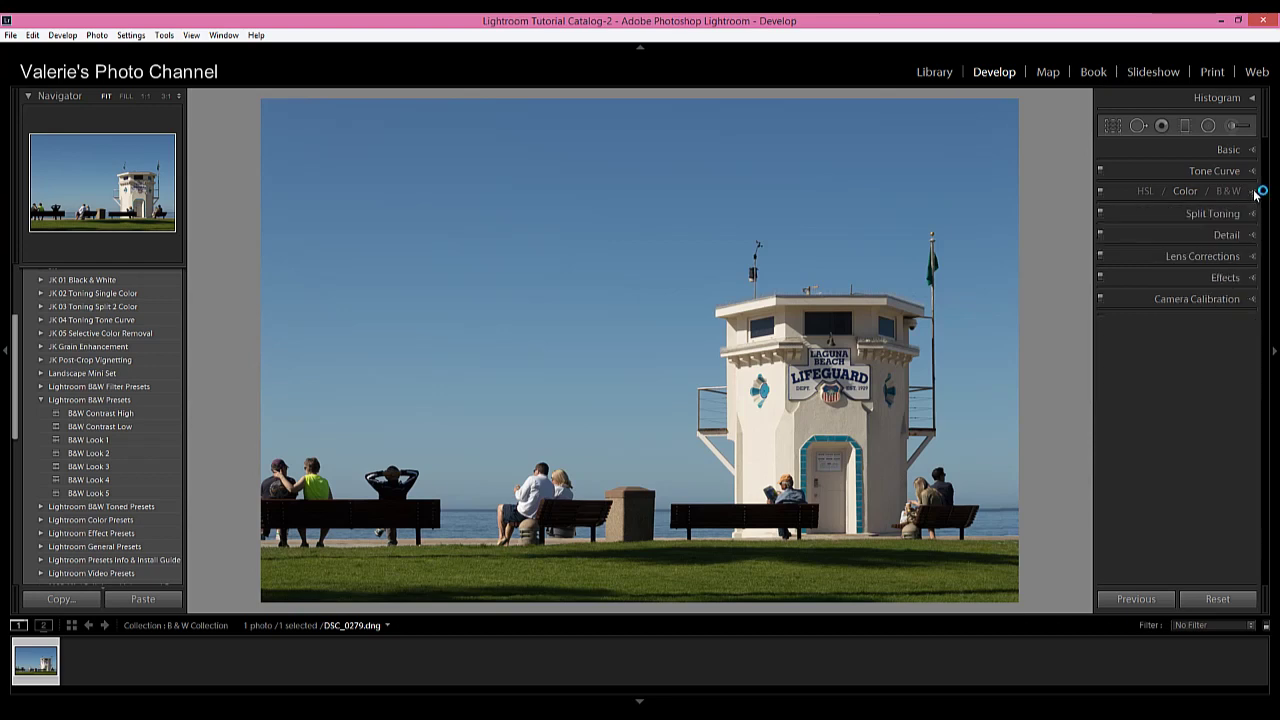
click(1148, 191)
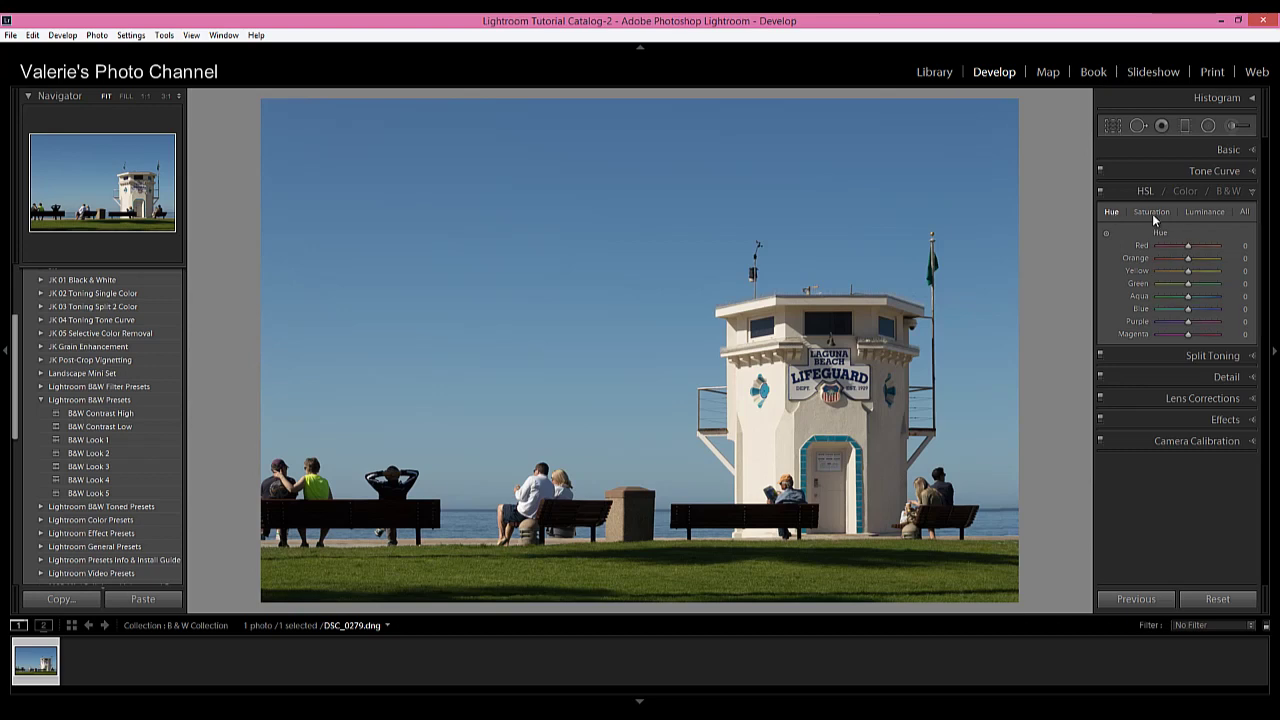
click(1214, 212)
click(1150, 212)
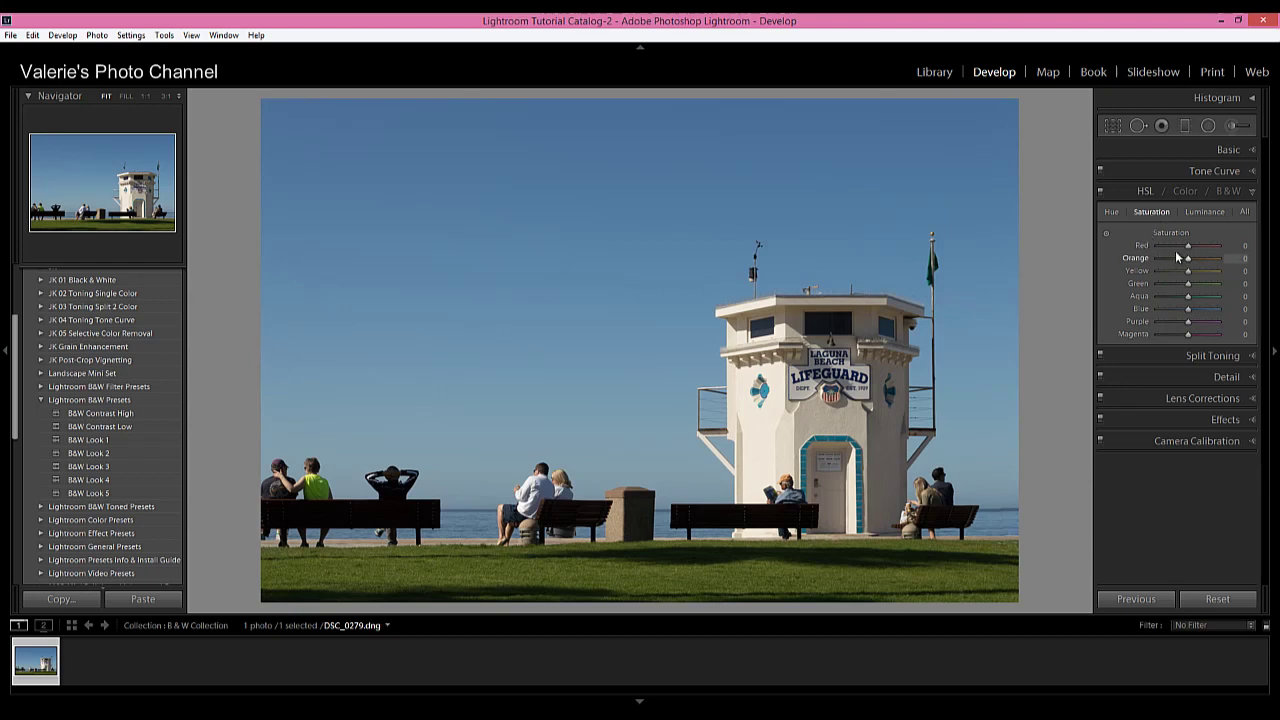
drag(1189, 247, 1151, 335)
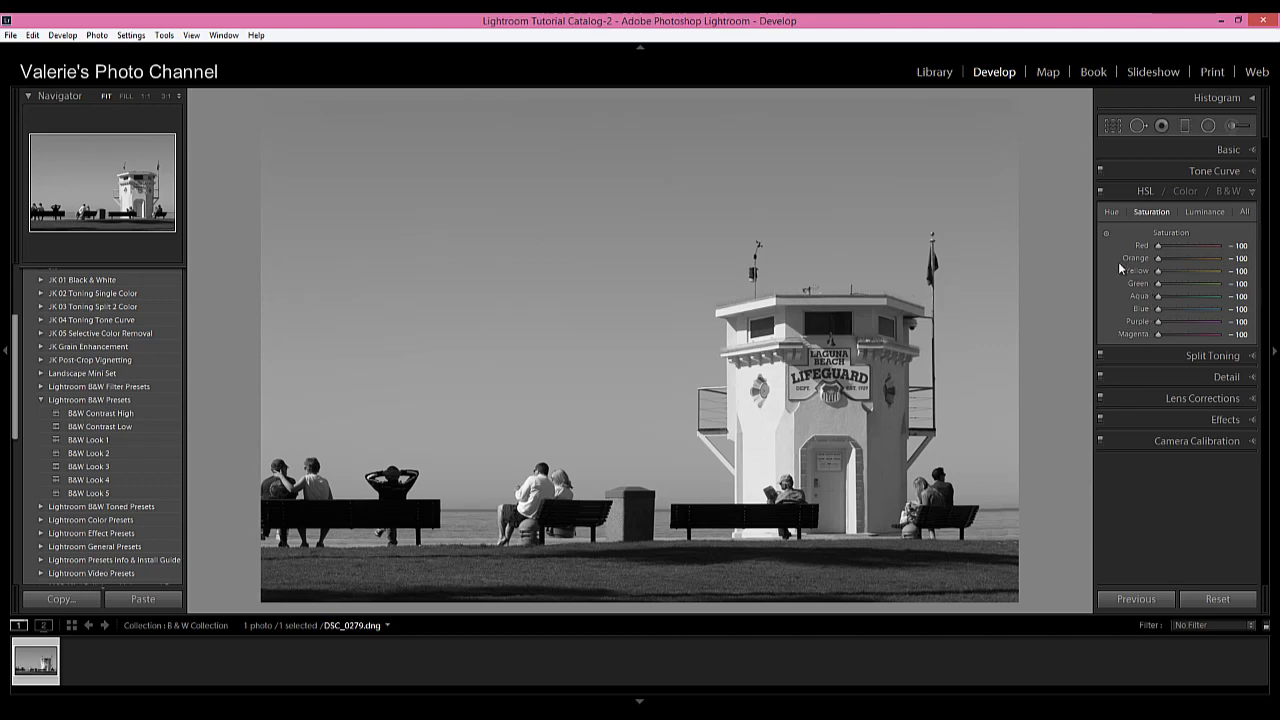
Set HSL Luminance Aqua to -20 and Blue to -22.
click(1203, 212)
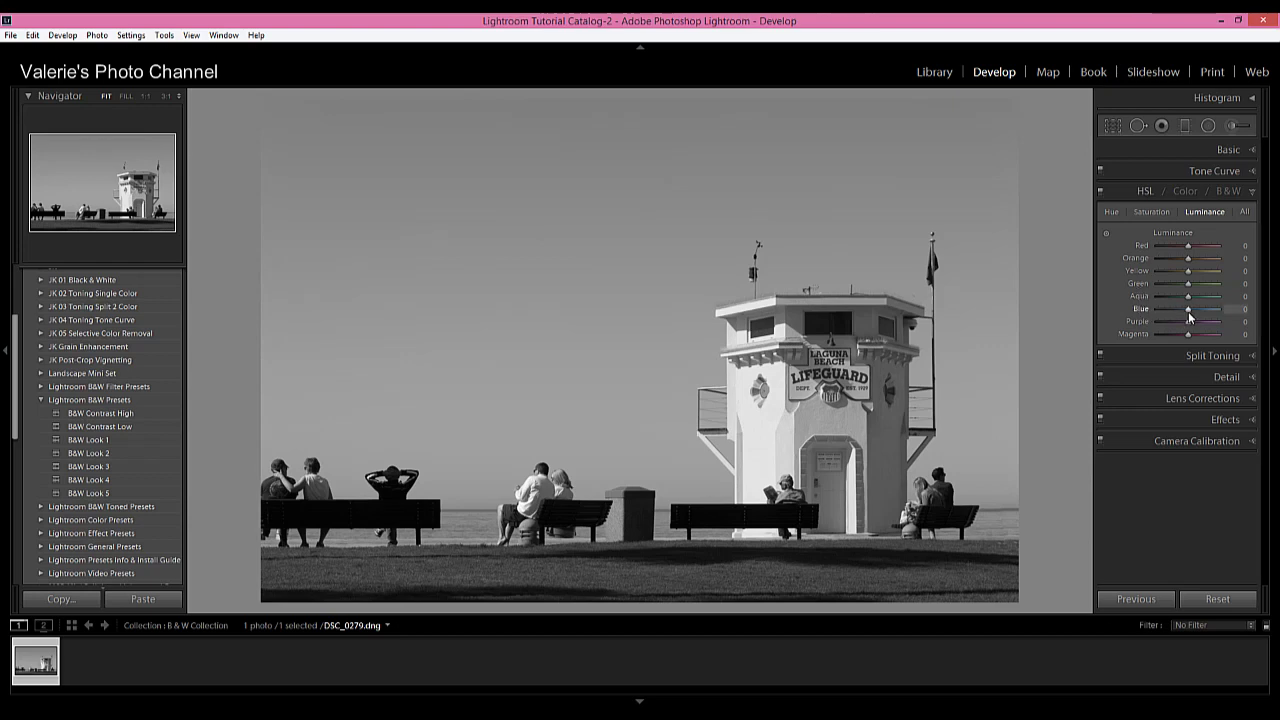
drag(1188, 314, 1181, 301)
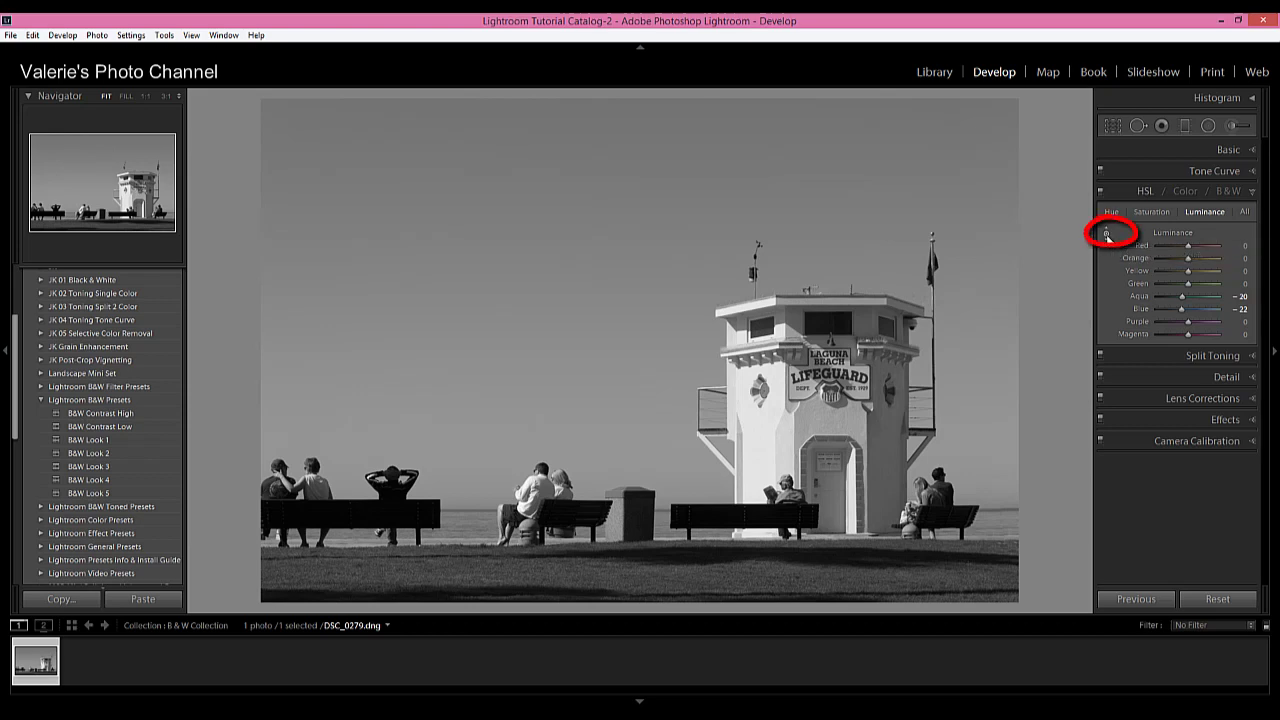
Drag down on the sky with the Targeted Adjustment Tool: Blue luminance -100, Purple -2.
click(1106, 235)
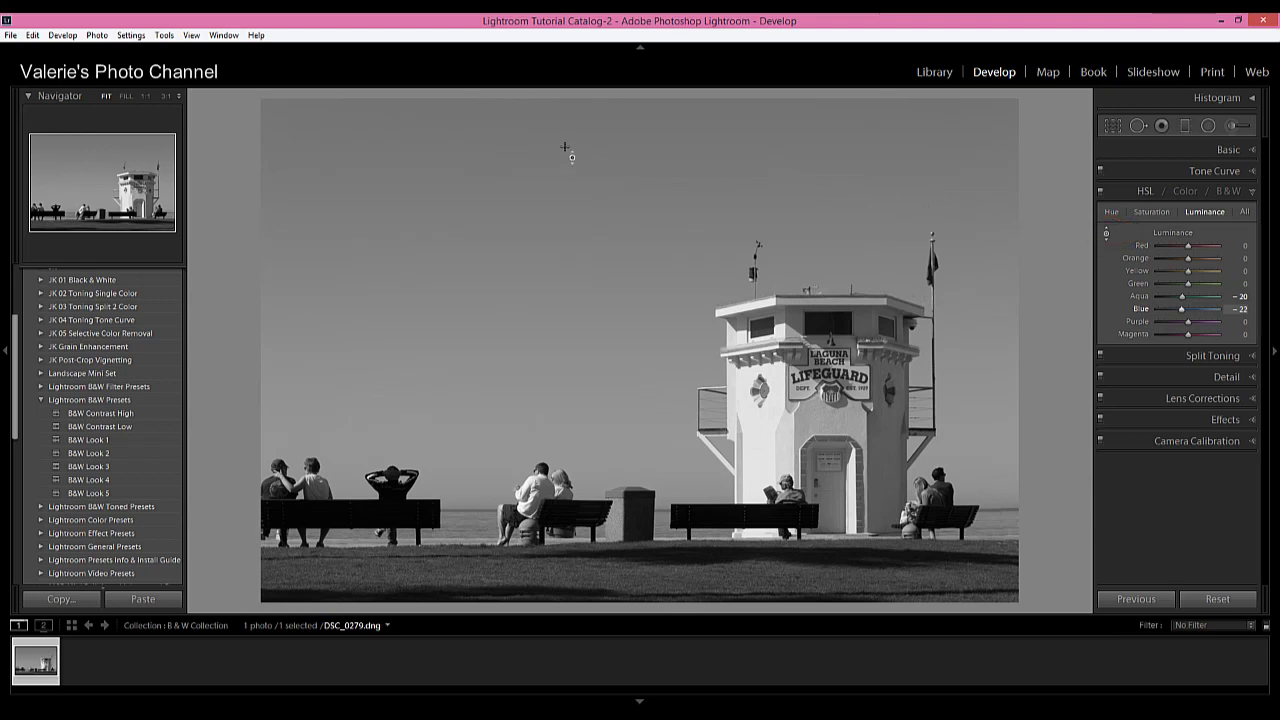
drag(565, 148, 565, 203)
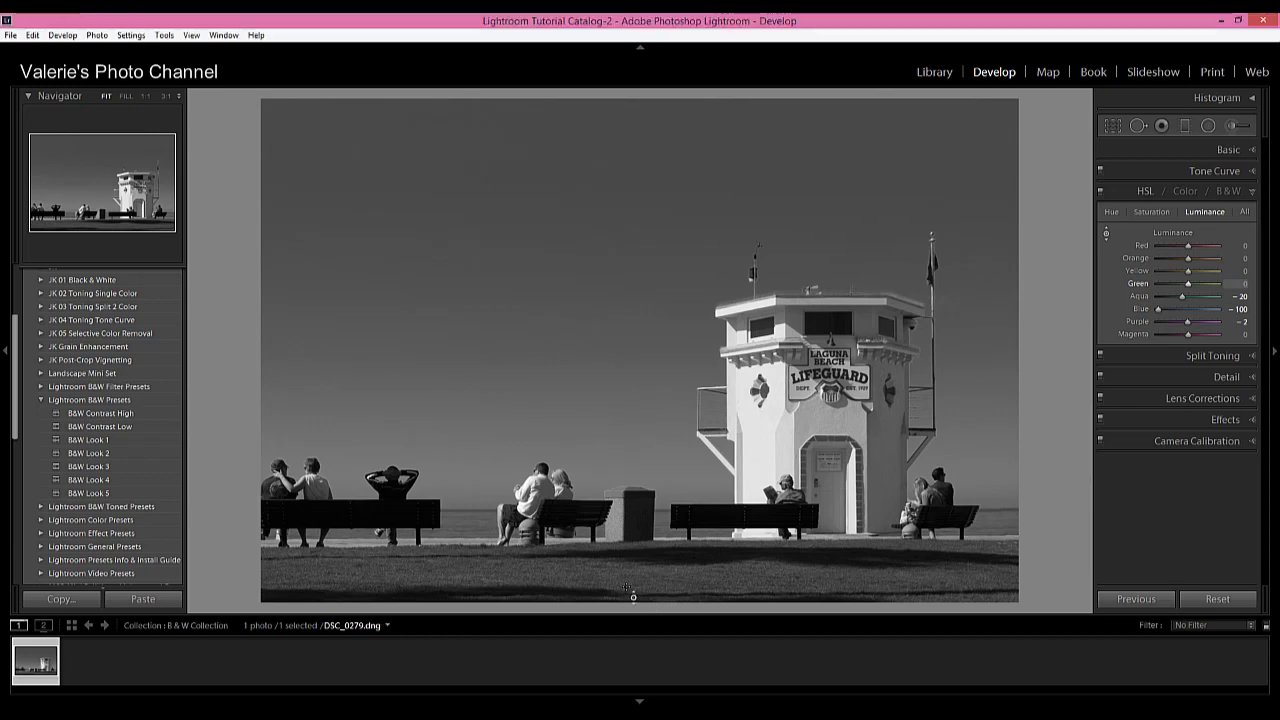
Brighten the grass to Yellow +11 and Green +17 luminance, then expand Camera Calibration.
drag(633, 596, 635, 580)
click(1256, 446)
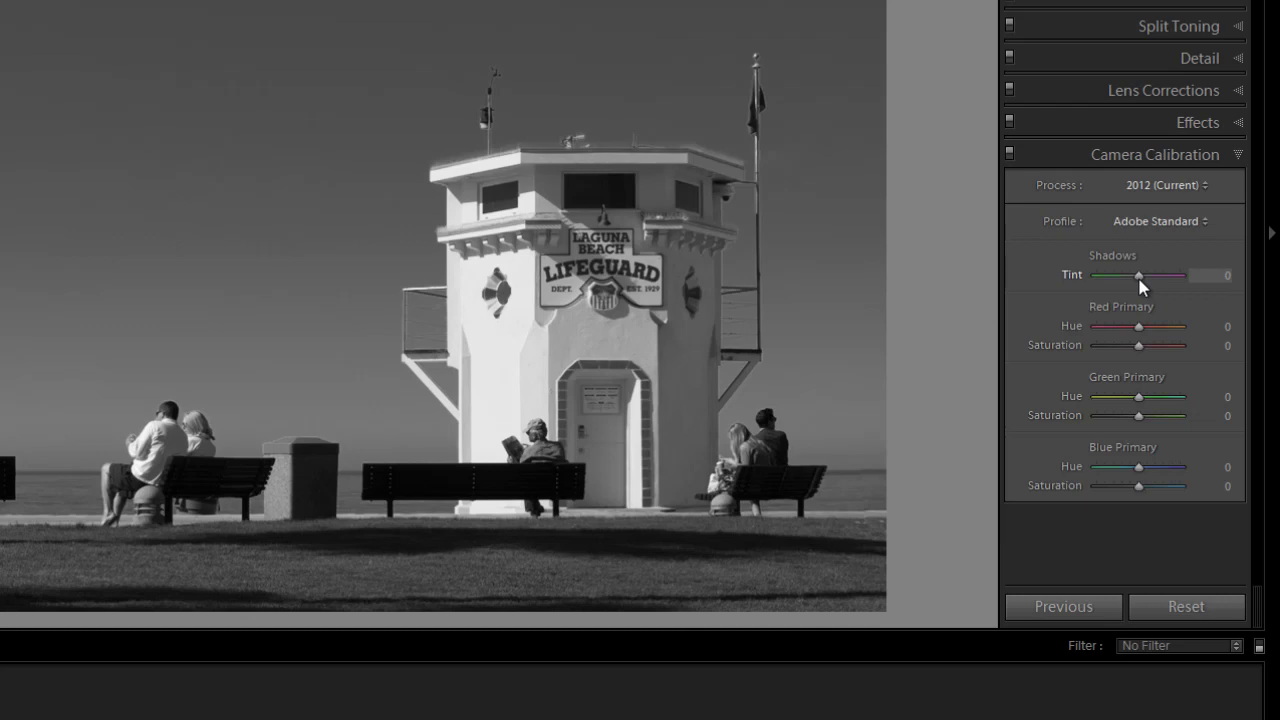
Set the Camera Calibration Shadows Tint to -2.
mouse_move(1138, 279)
mouse_down()
mouse_move(1120, 279)
mouse_move(1154, 280)
mouse_move(1120, 280)
mouse_move(1169, 287)
mouse_move(1134, 280)
mouse_up()
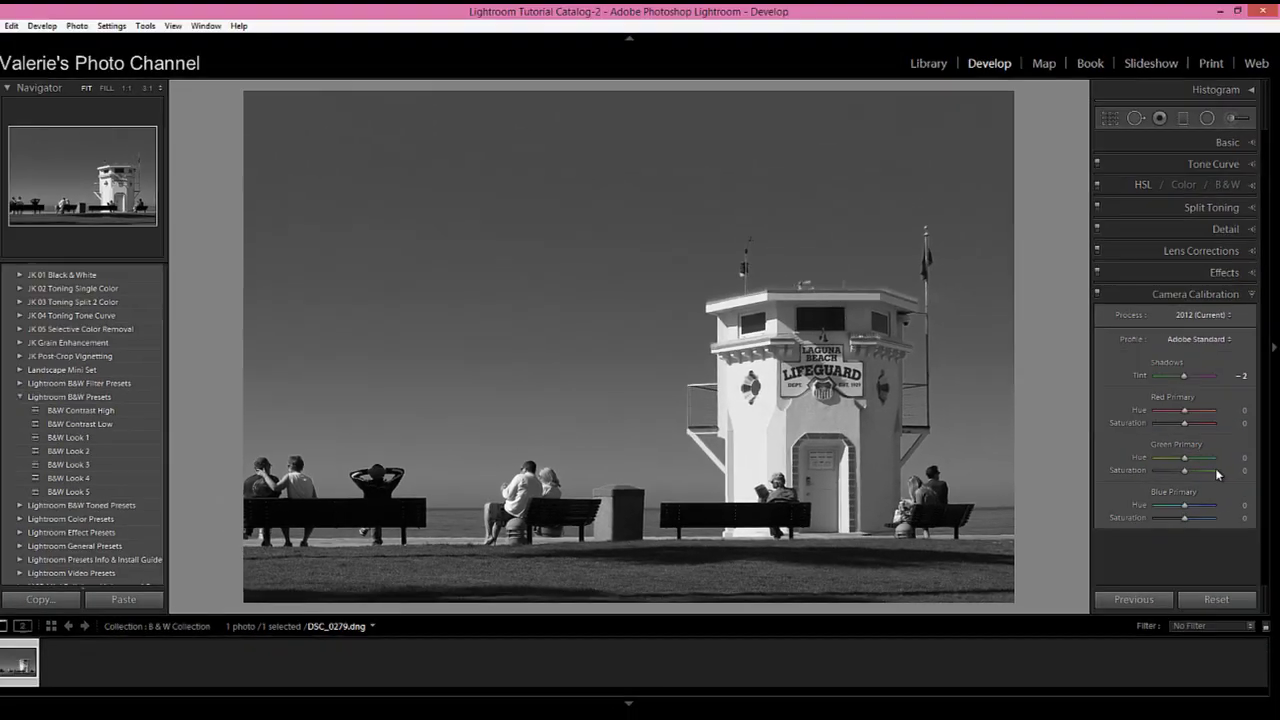
Raise Whites to +19 and lower Blacks to -14 in Basic, checking clipping.
click(1252, 150)
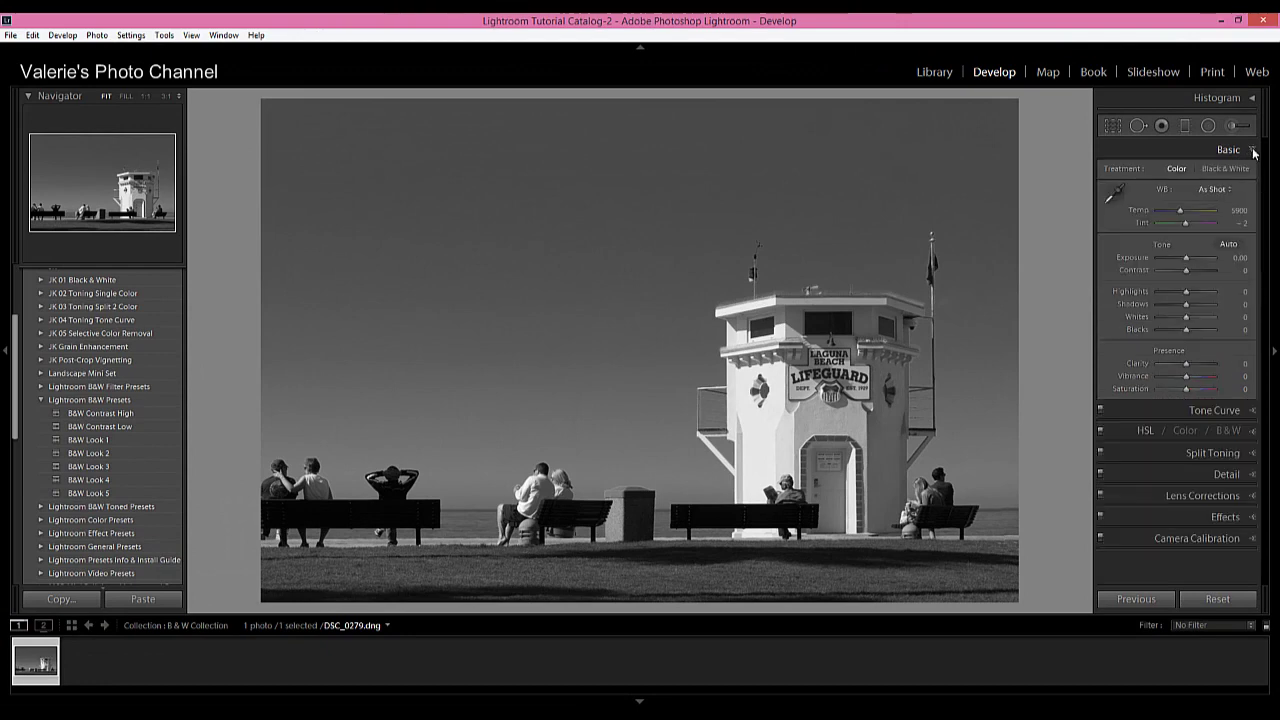
alt+click(1186, 317)
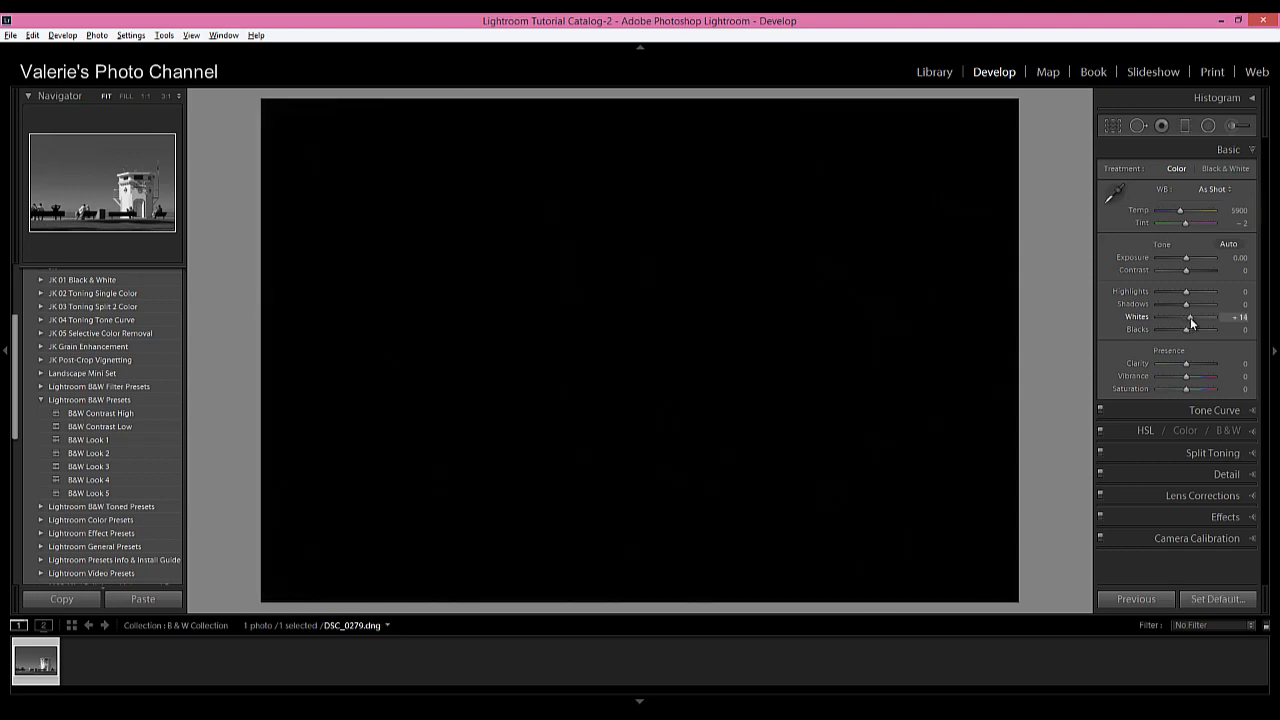
drag(1191, 317, 1195, 317)
drag(1191, 318, 1191, 318)
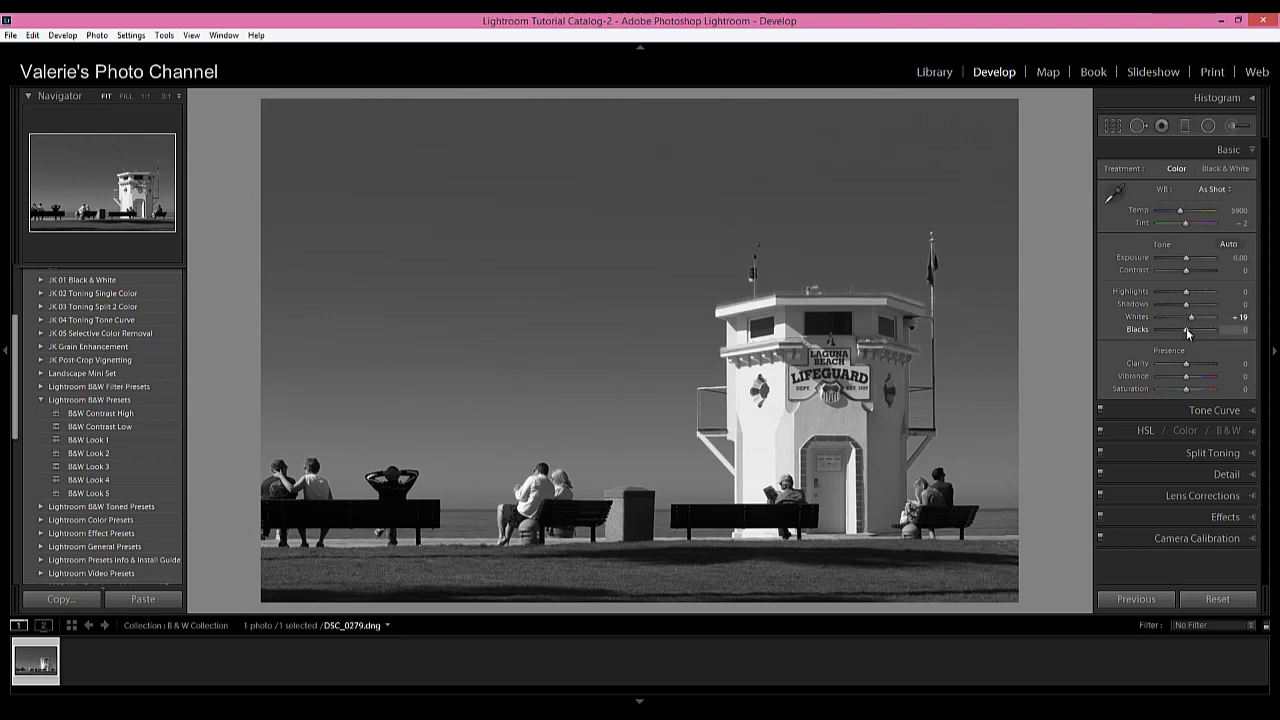
drag(1187, 330, 1181, 329)
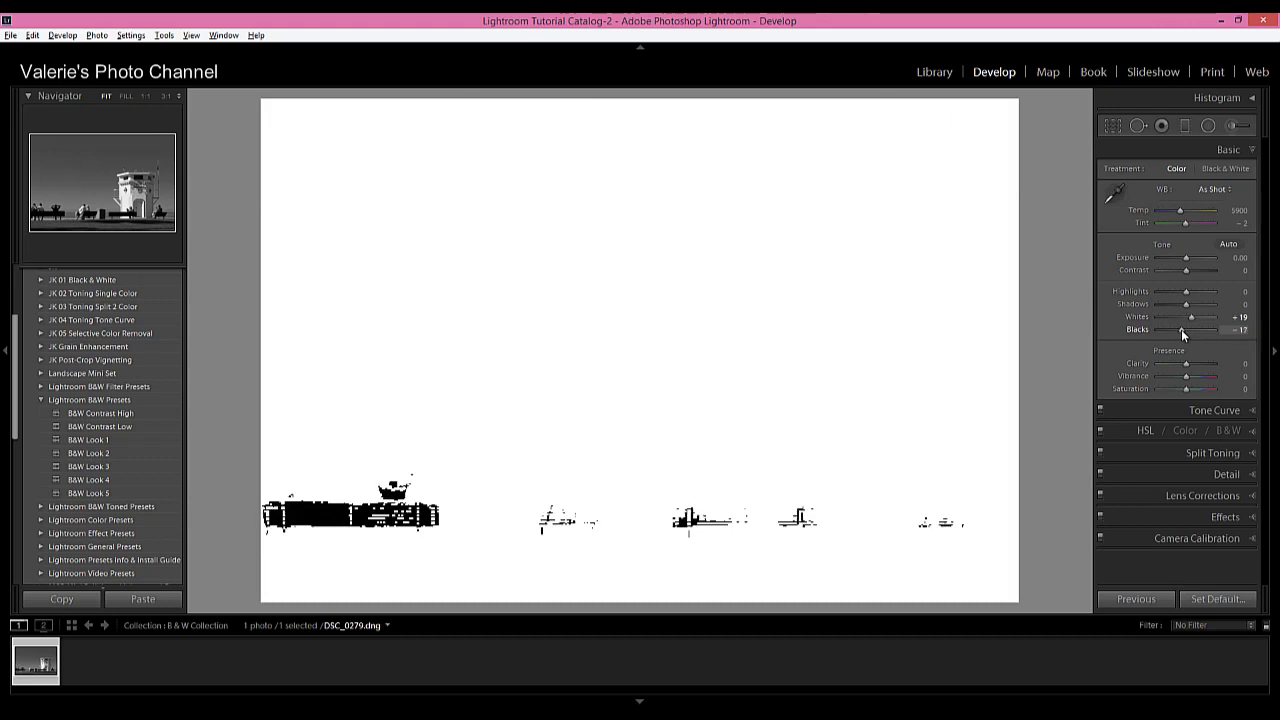
drag(1182, 329, 1182, 329)
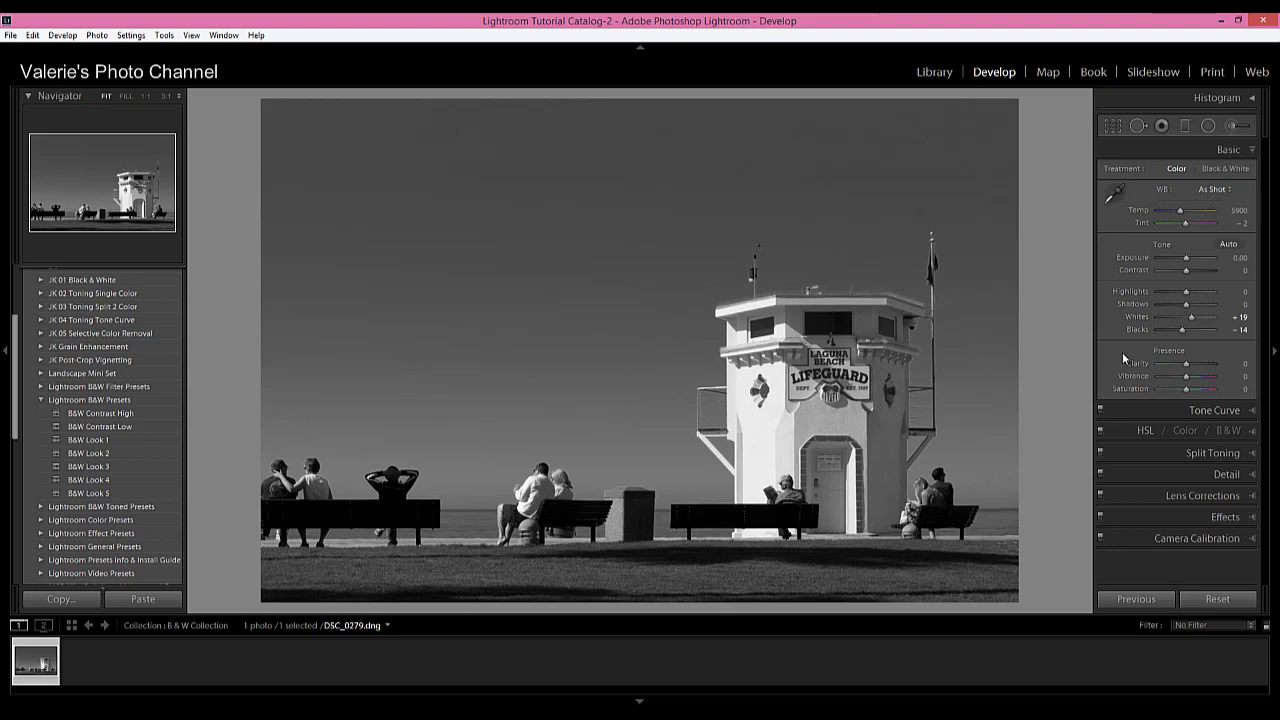
Lift Basic Shadows to +50 to reveal detail in the benches and people.
drag(1186, 304, 1201, 308)
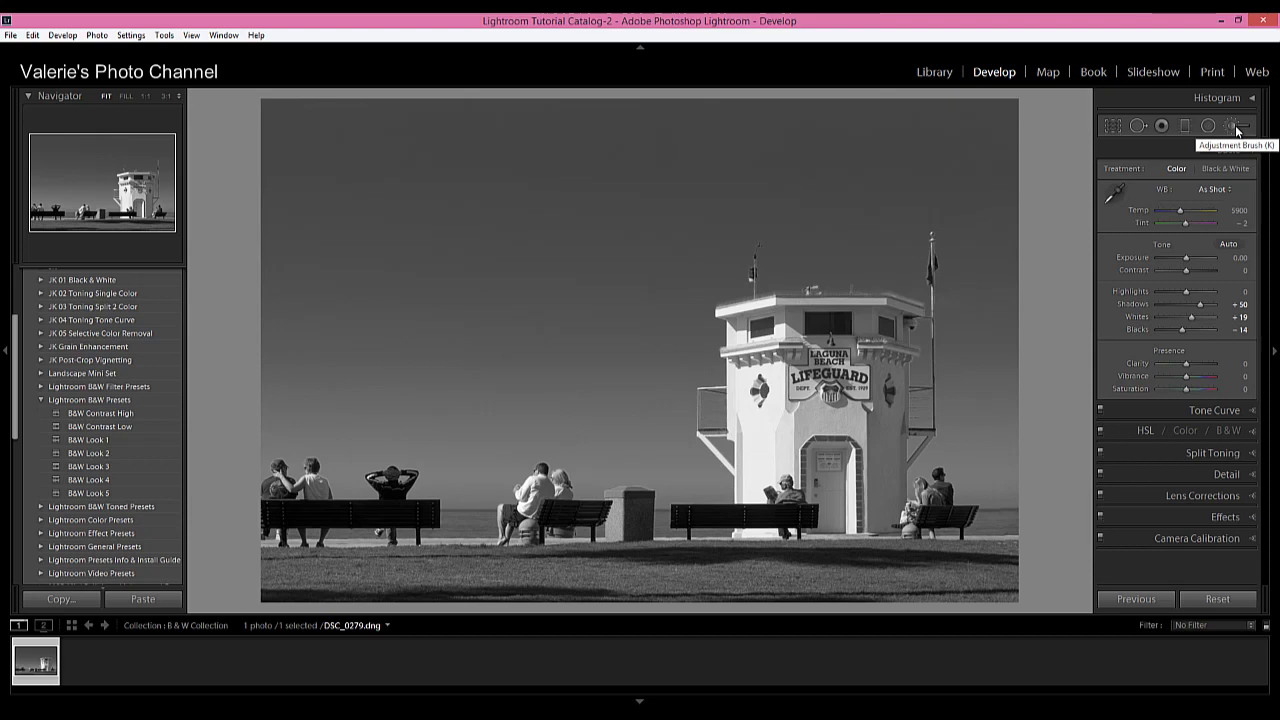
Brush an Exposure -0.38 adjustment onto the white lifeguard tower to tone it down.
click(1236, 128)
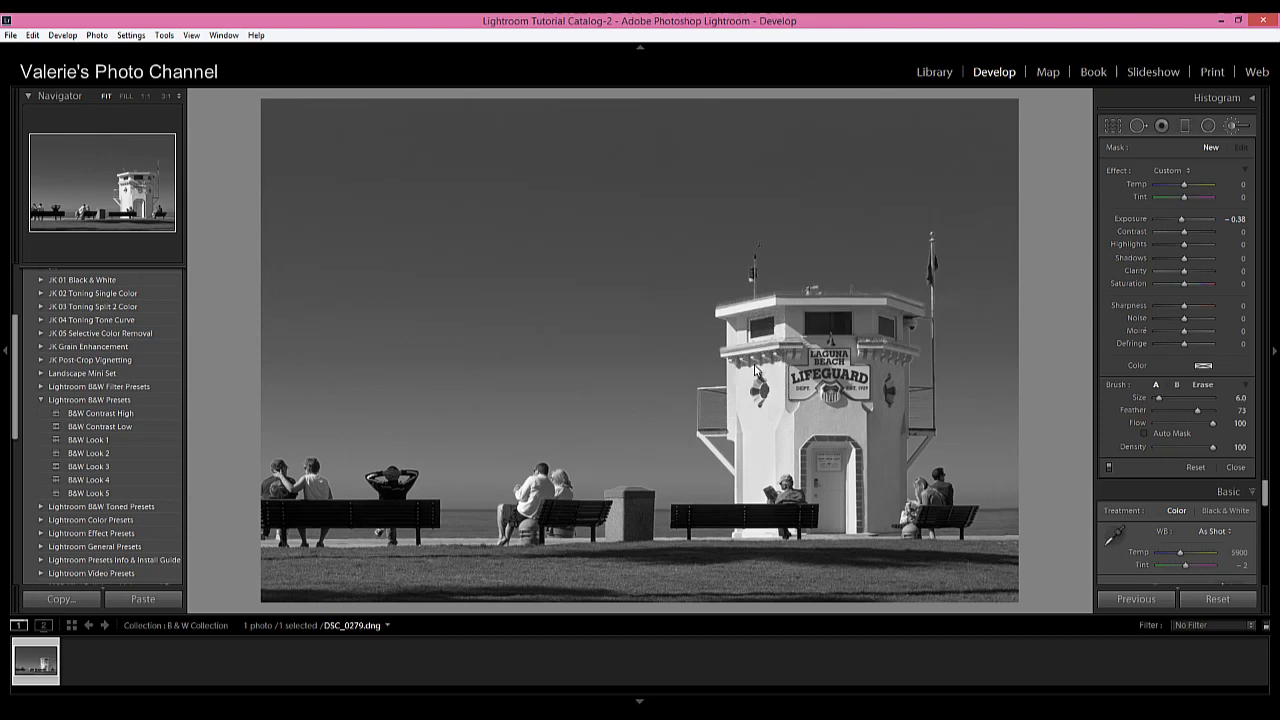
mouse_move(764, 427)
mouse_down()
mouse_move(785, 427)
mouse_move(786, 460)
mouse_up()
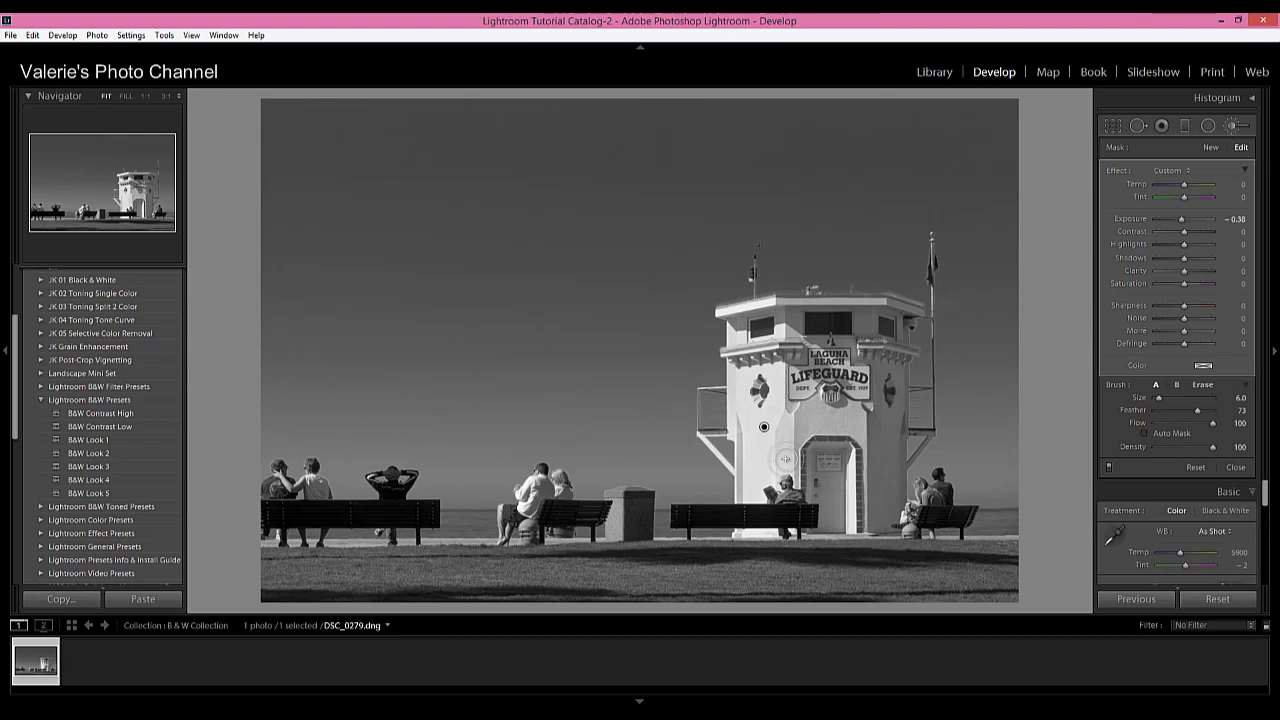
Paint a new brush stroke across the photo with Clarity +45 and Exposure reset to 0.
click(1211, 148)
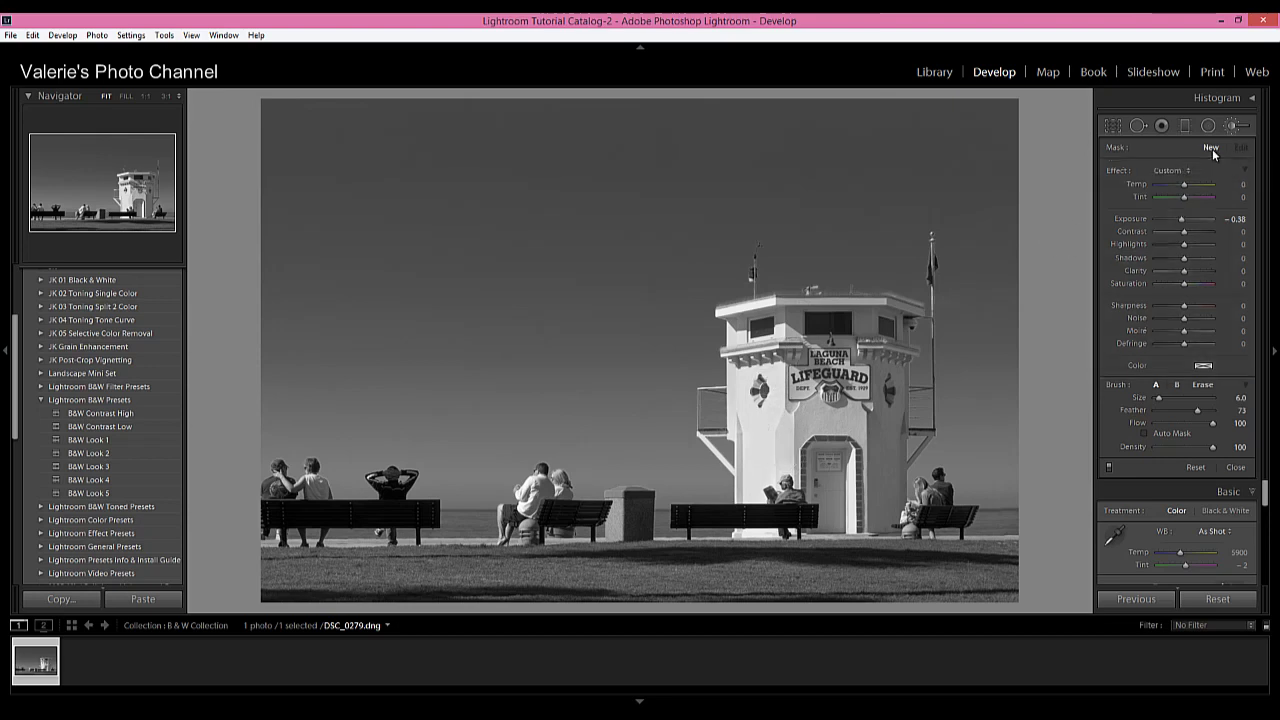
double_click(1121, 169)
drag(1184, 271, 1192, 270)
drag(860, 385, 1010, 350)
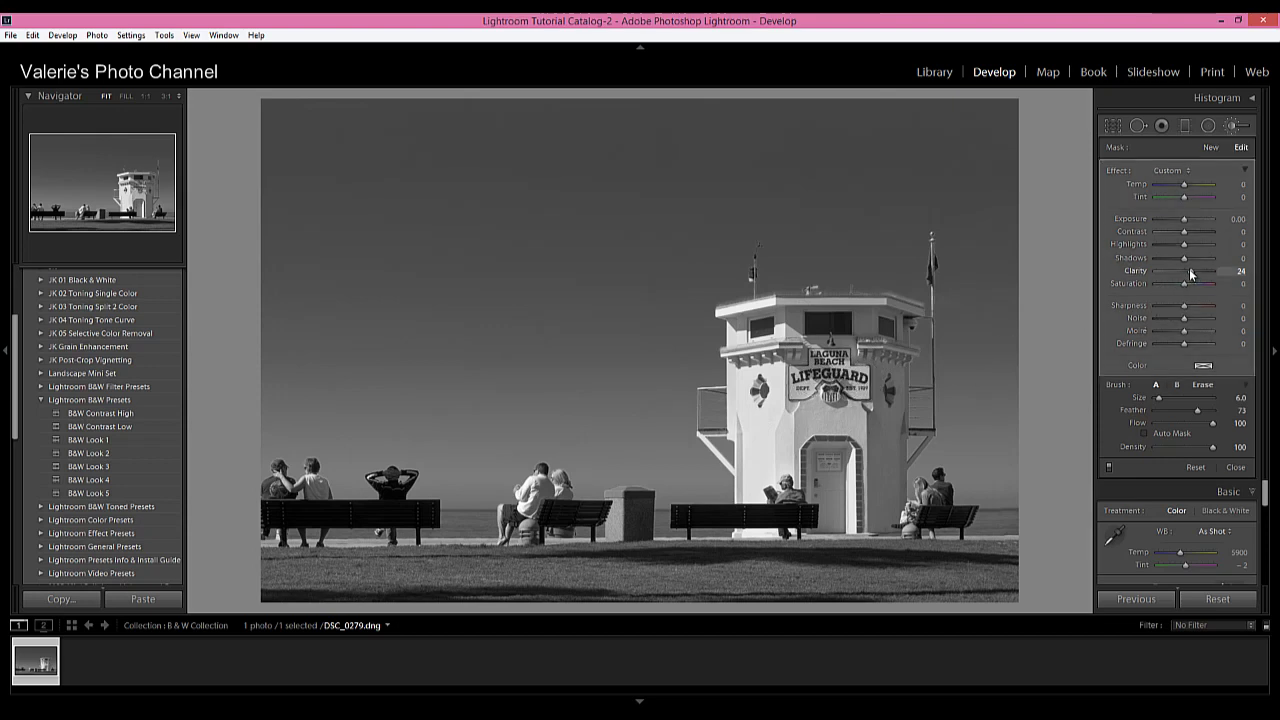
drag(1190, 270, 1197, 273)
Add a Graduated Filter at Exposure -0.31, Clarity 0, from the top of the sky downward.
click(1237, 468)
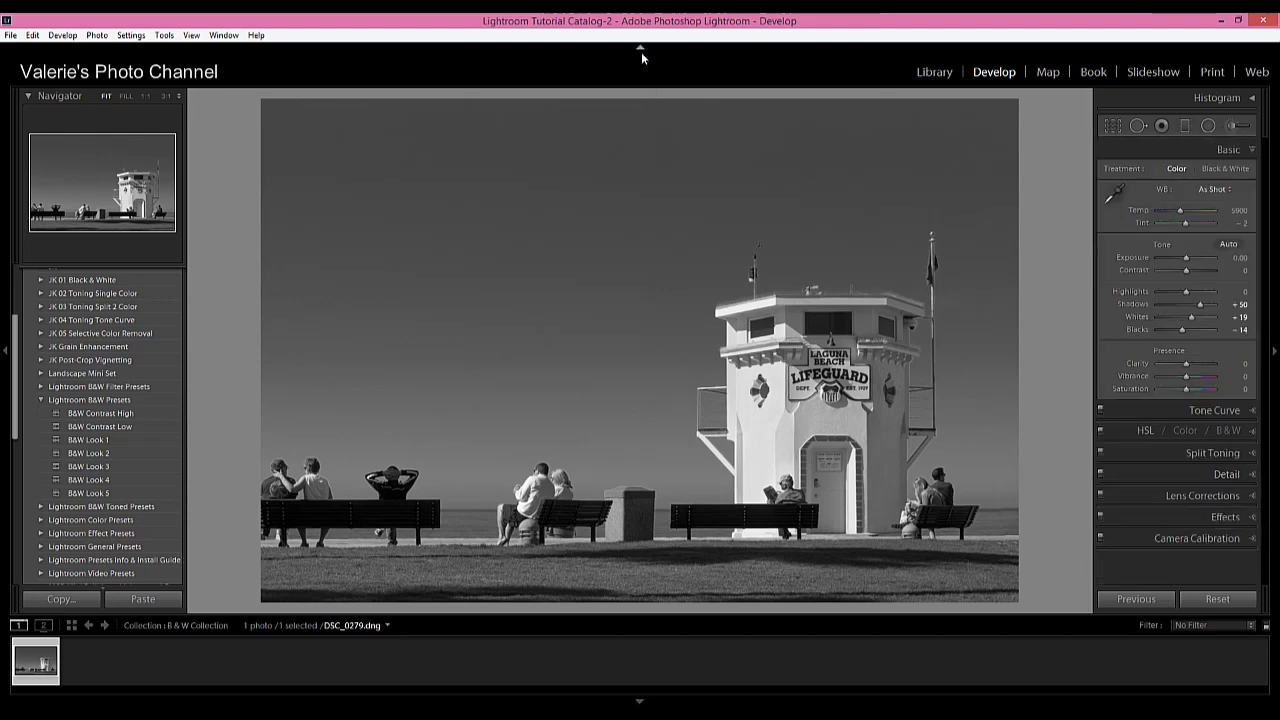
click(1186, 127)
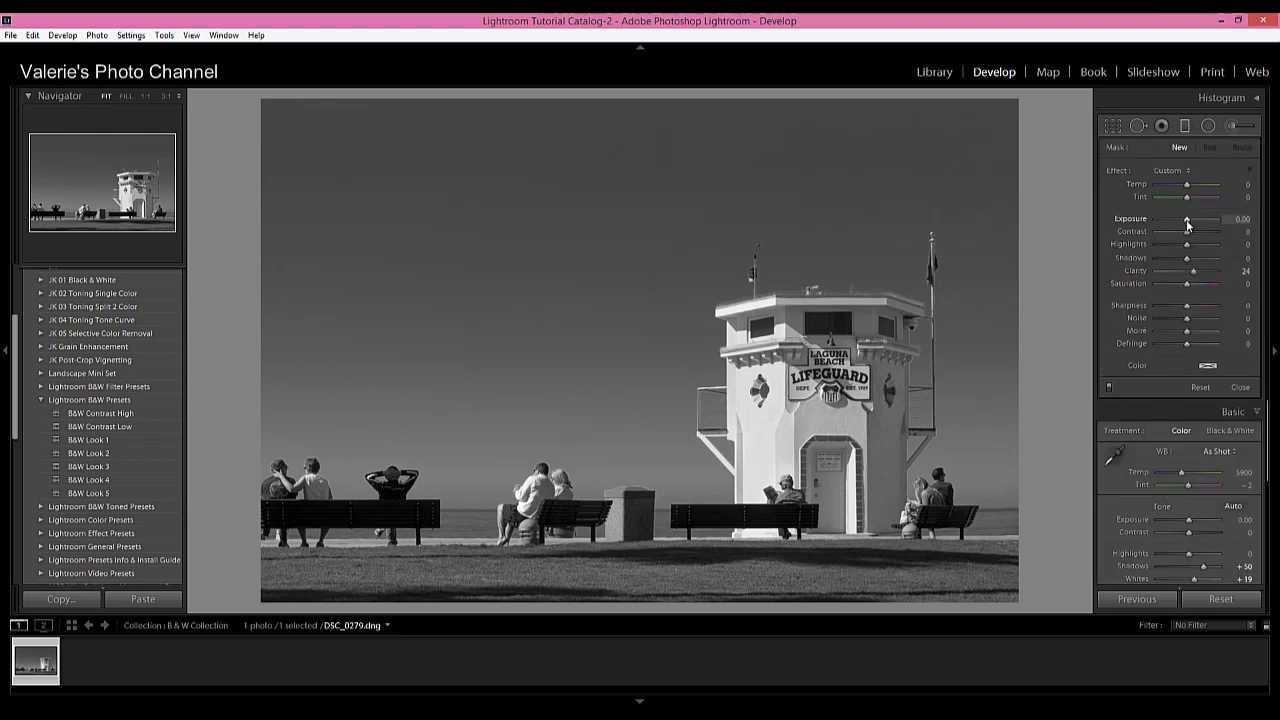
double_click(1141, 268)
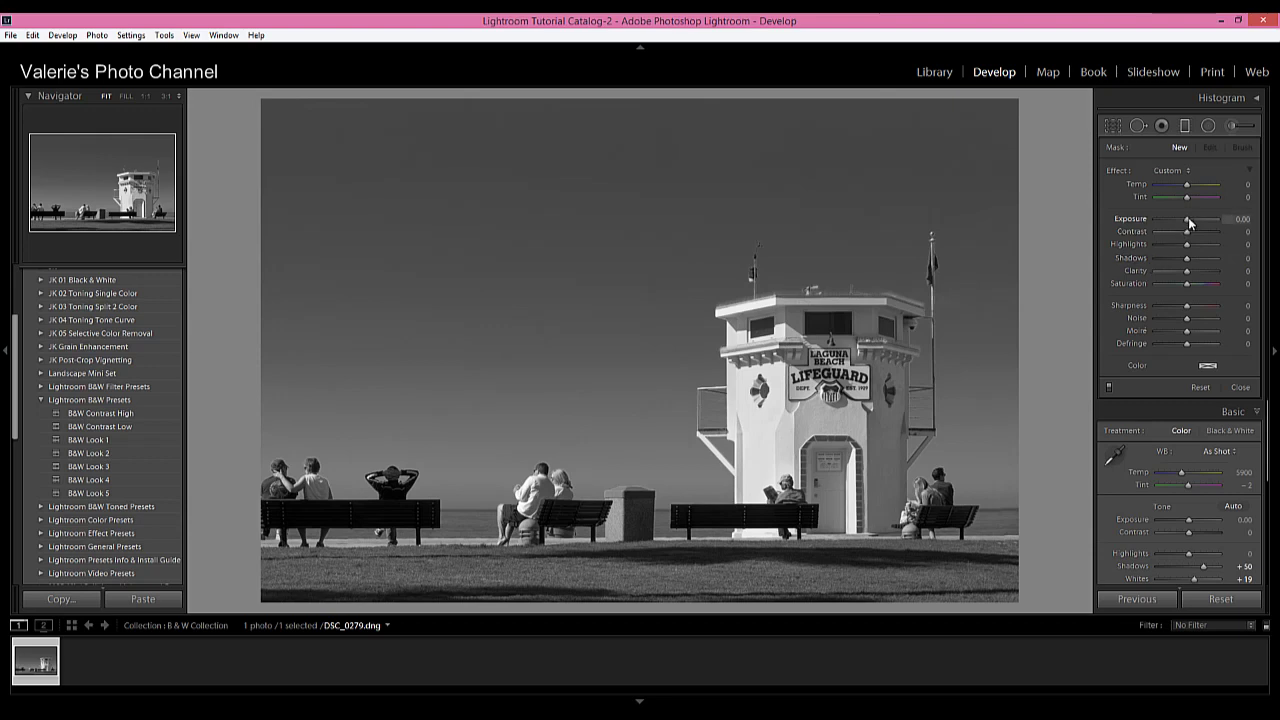
drag(1187, 219, 1184, 219)
drag(652, 100, 653, 344)
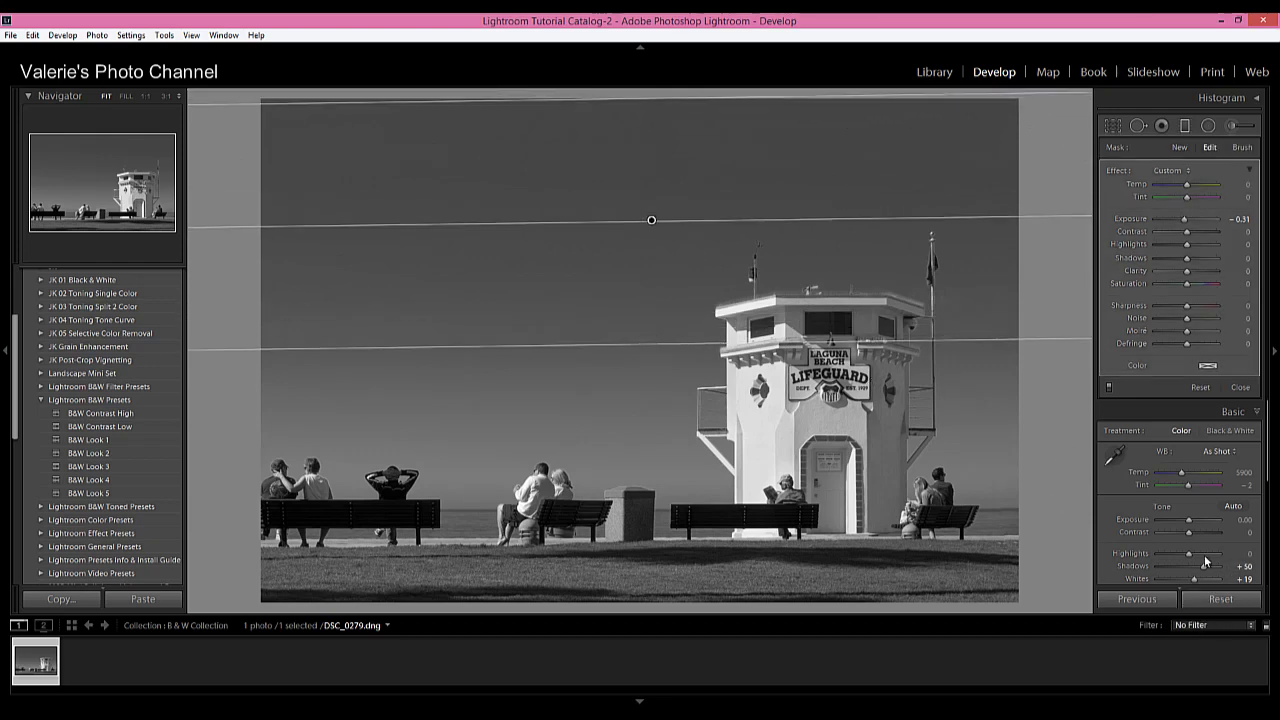
click(1242, 388)
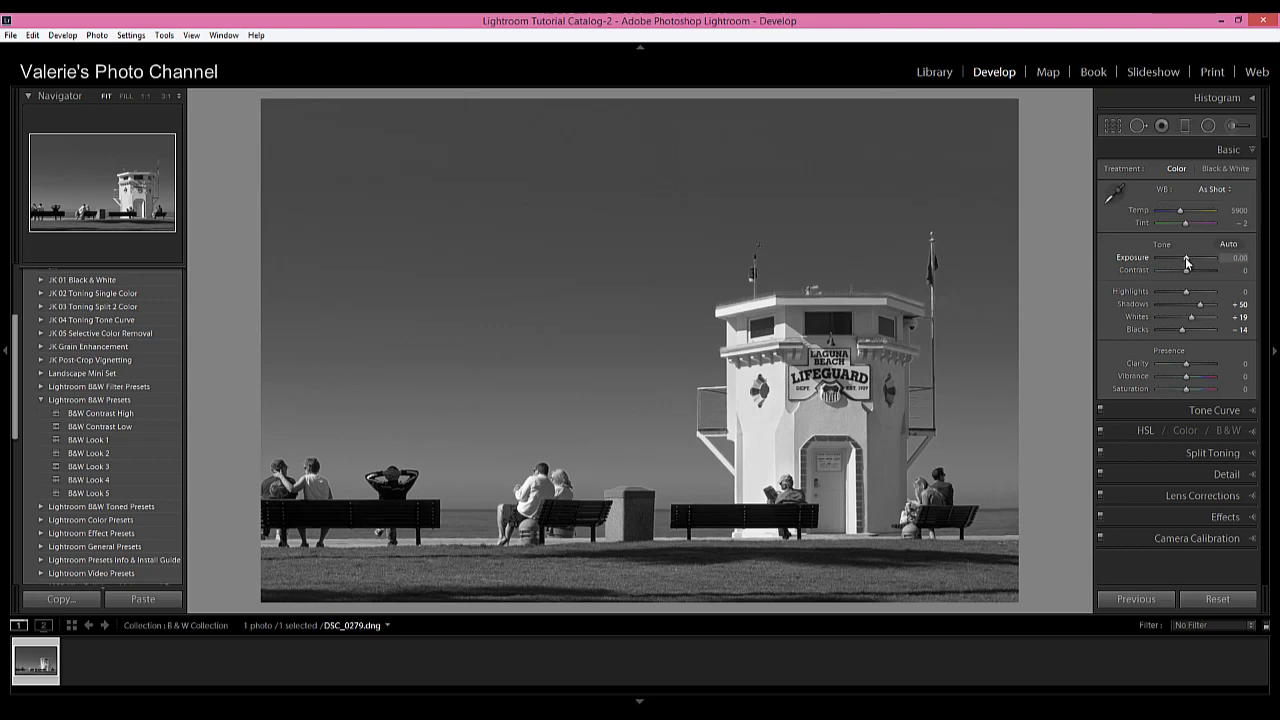
Set the Basic panel Exposure to +0.24 to brighten the whole photo slightly.
drag(1186, 258, 1187, 257)
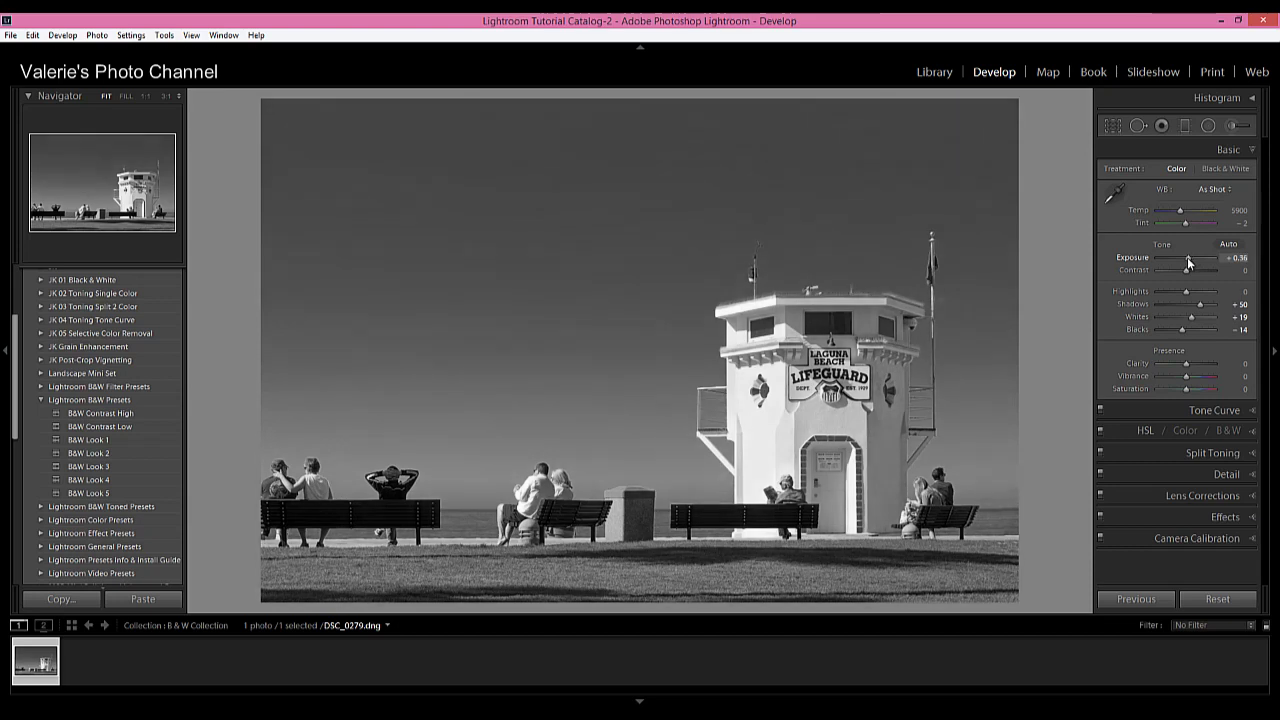
drag(1187, 257, 1181, 262)
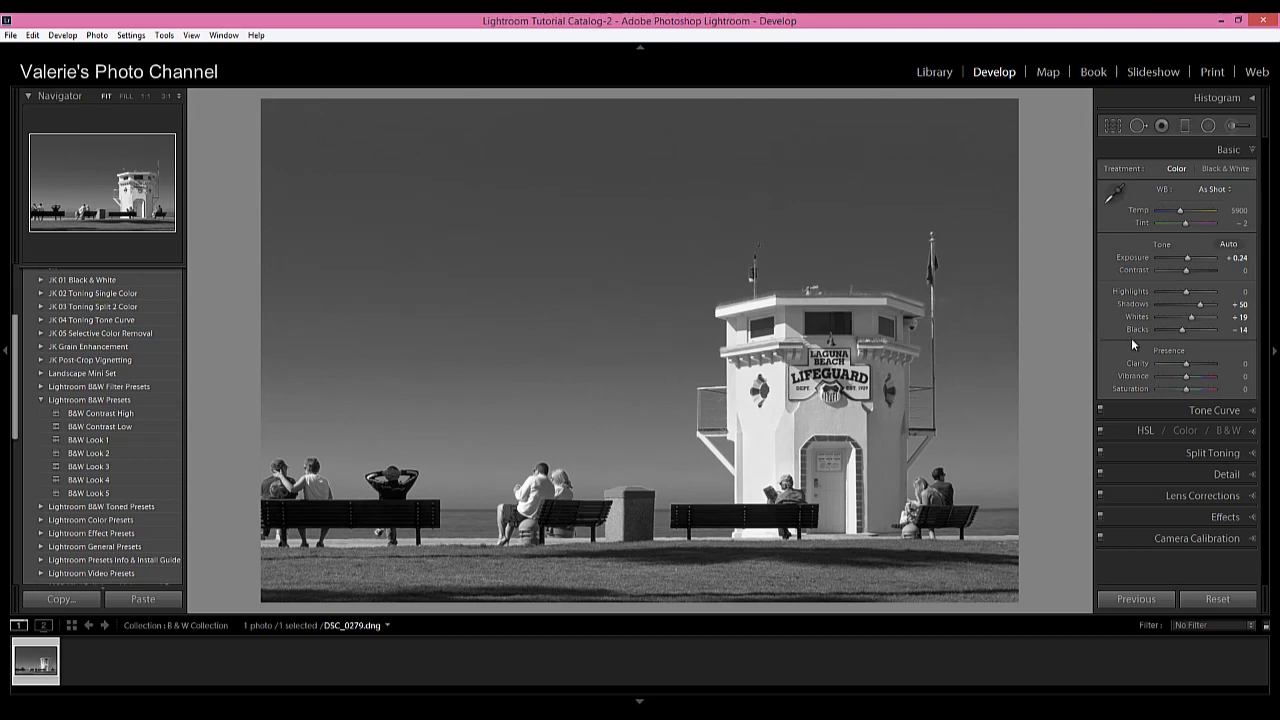
Raise the Detail panel's Sharpening Amount from 25 to 79.
click(1249, 477)
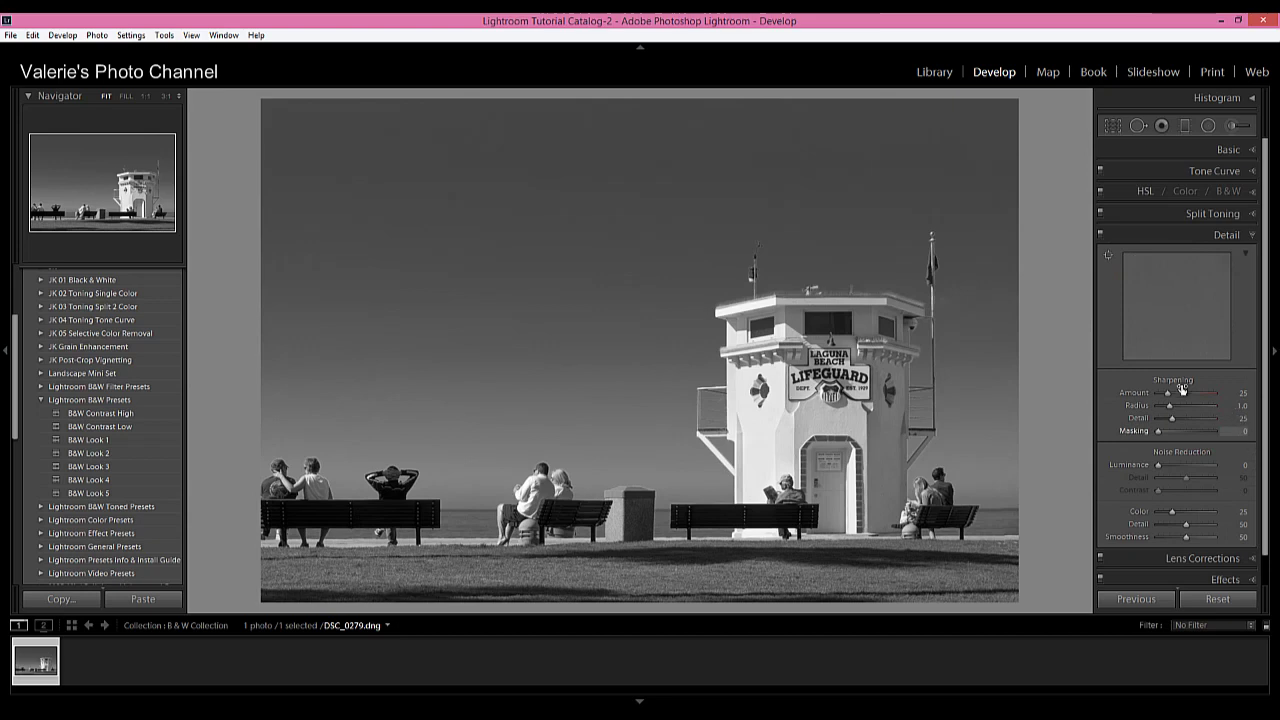
drag(1169, 397, 1189, 399)
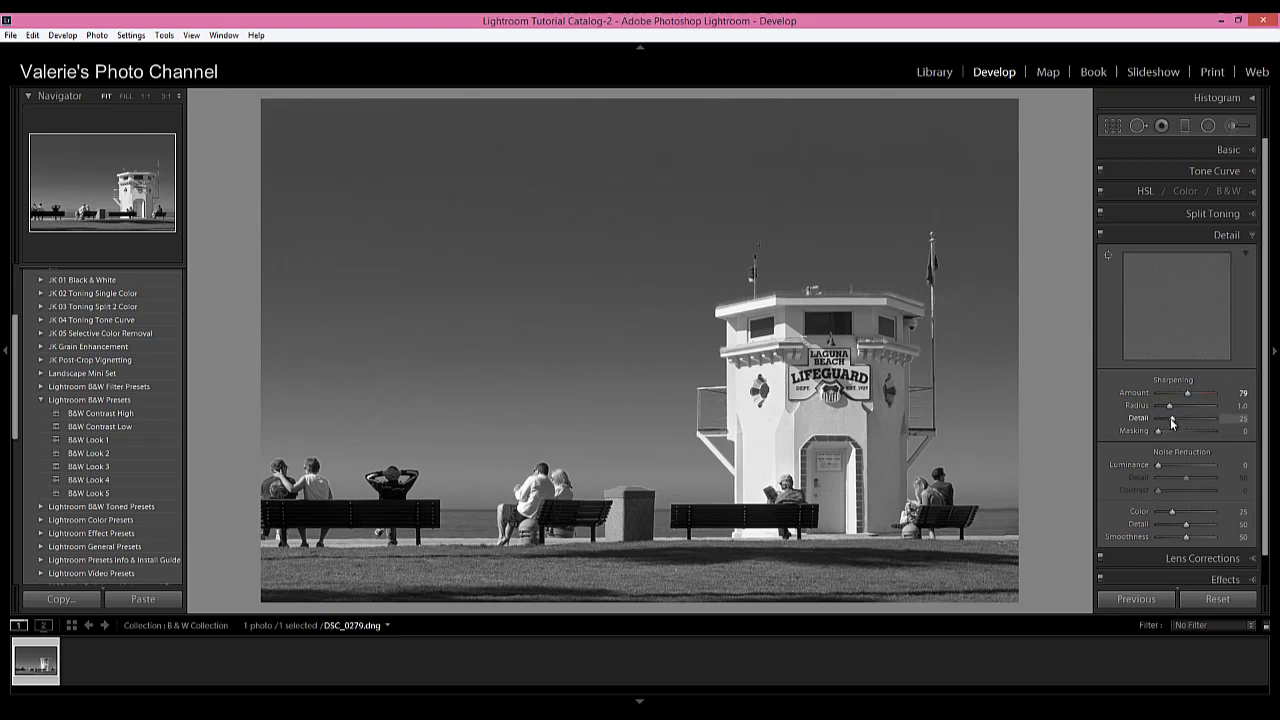
Set Post-Crop Vignetting Amount to -12 in the Effects panel, comparing with and without it.
click(1248, 582)
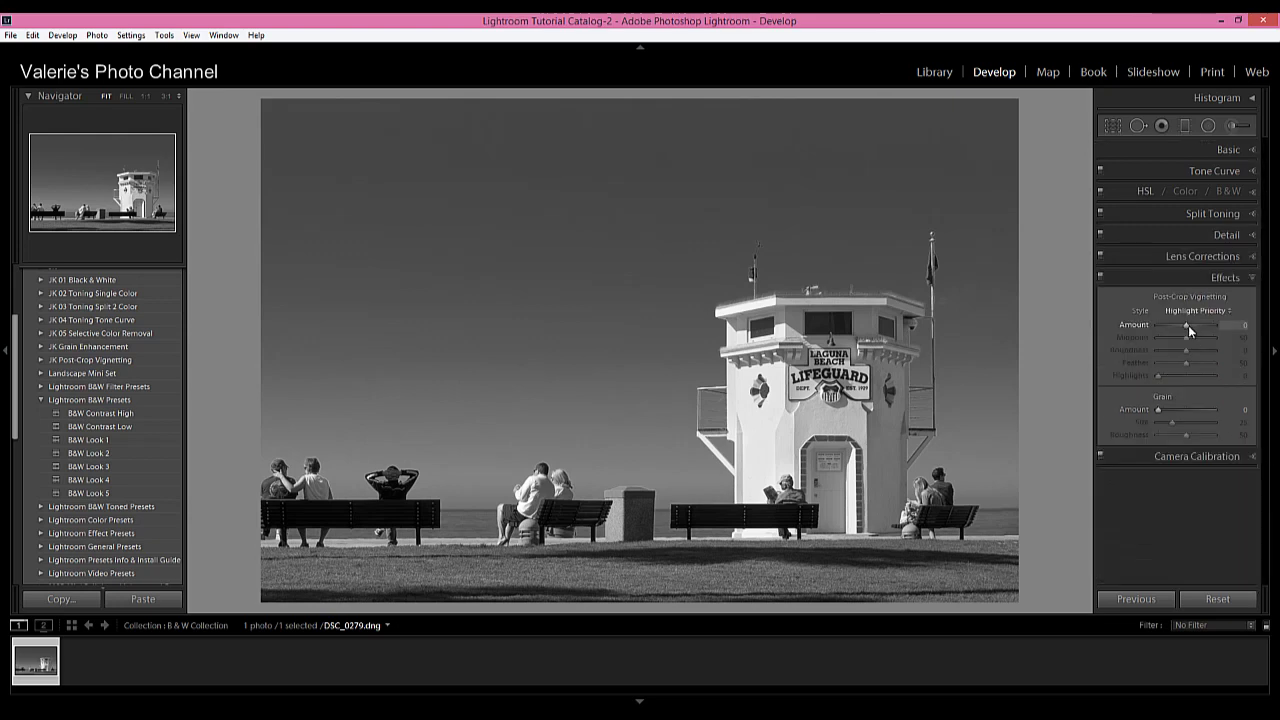
drag(1188, 325, 1183, 325)
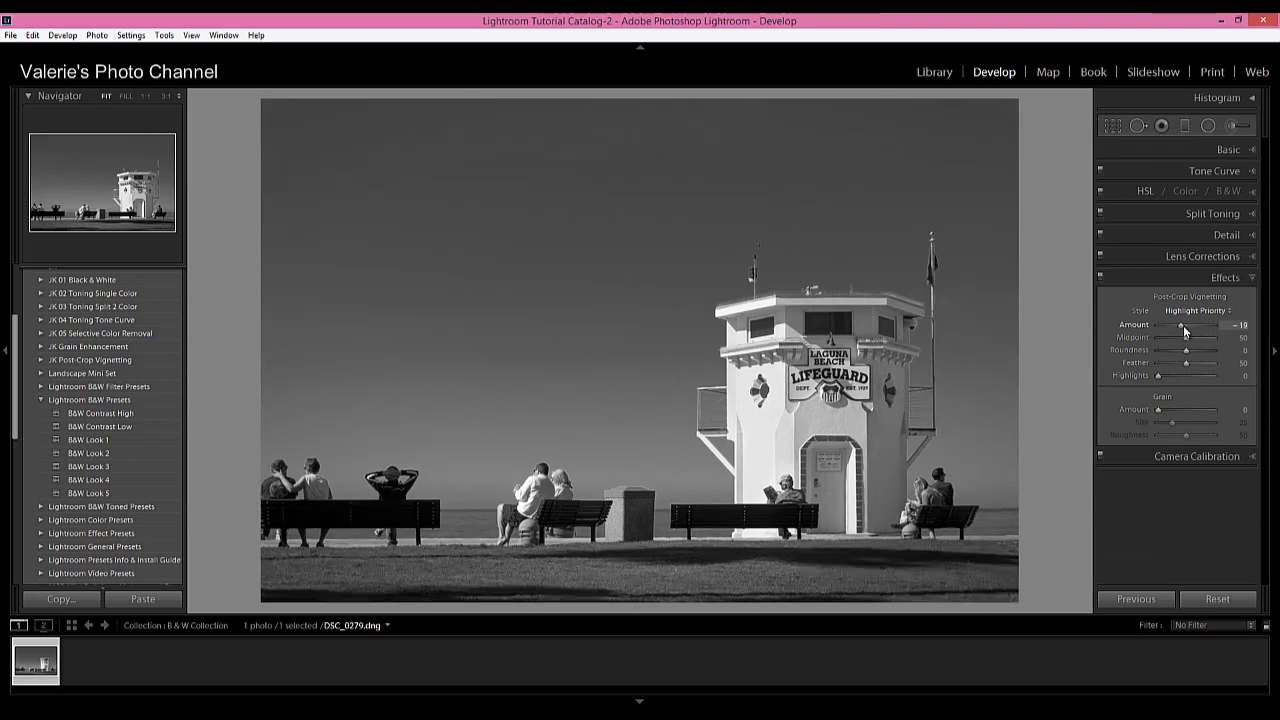
drag(1183, 325, 1188, 325)
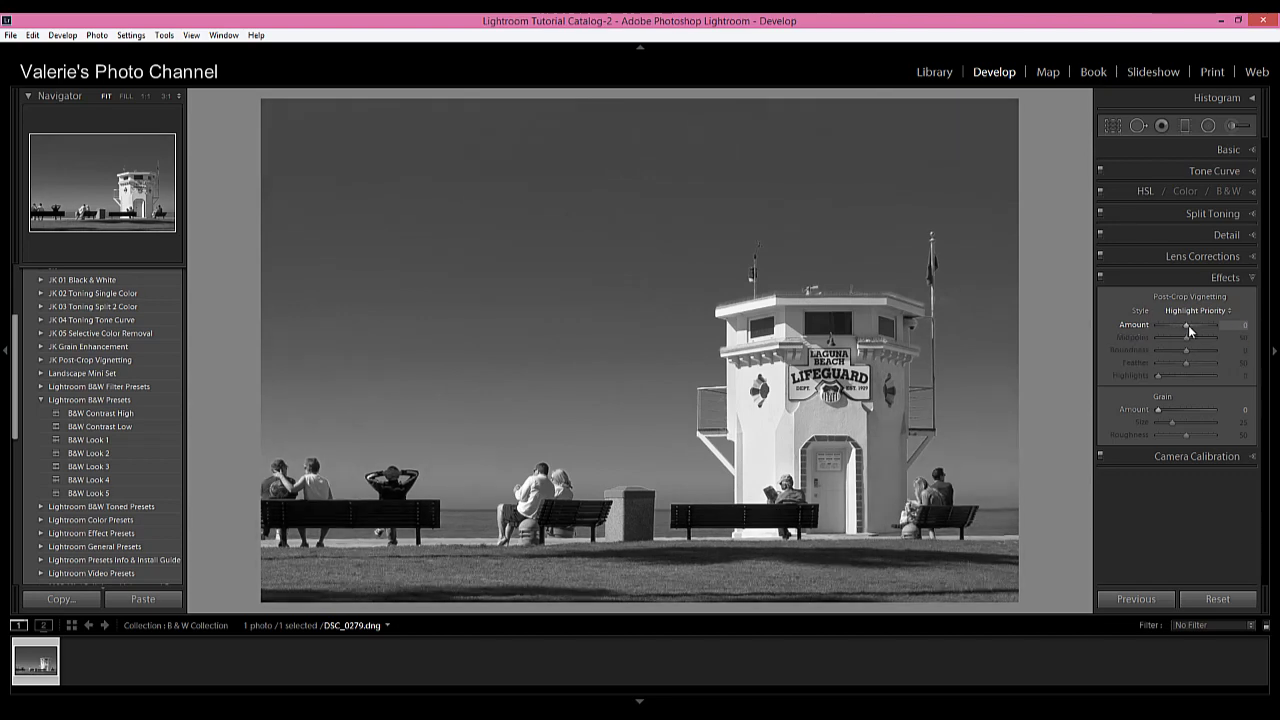
drag(1188, 325, 1183, 326)
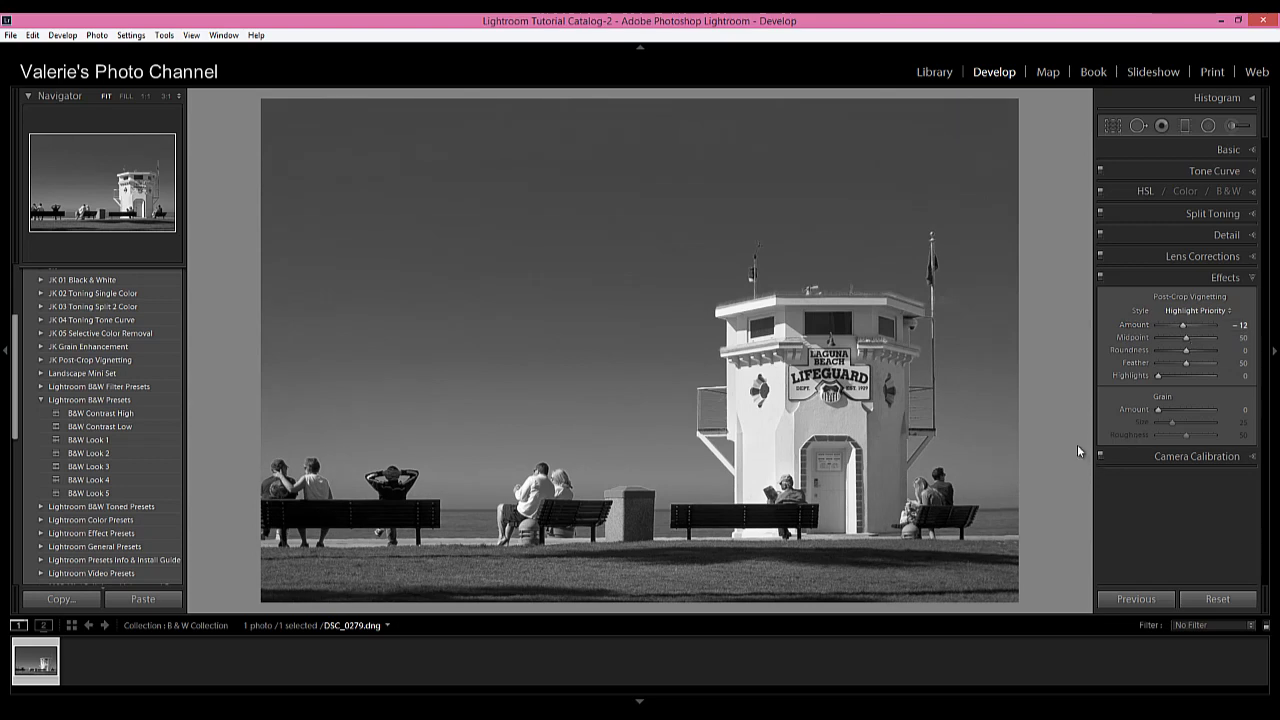
click(1252, 279)
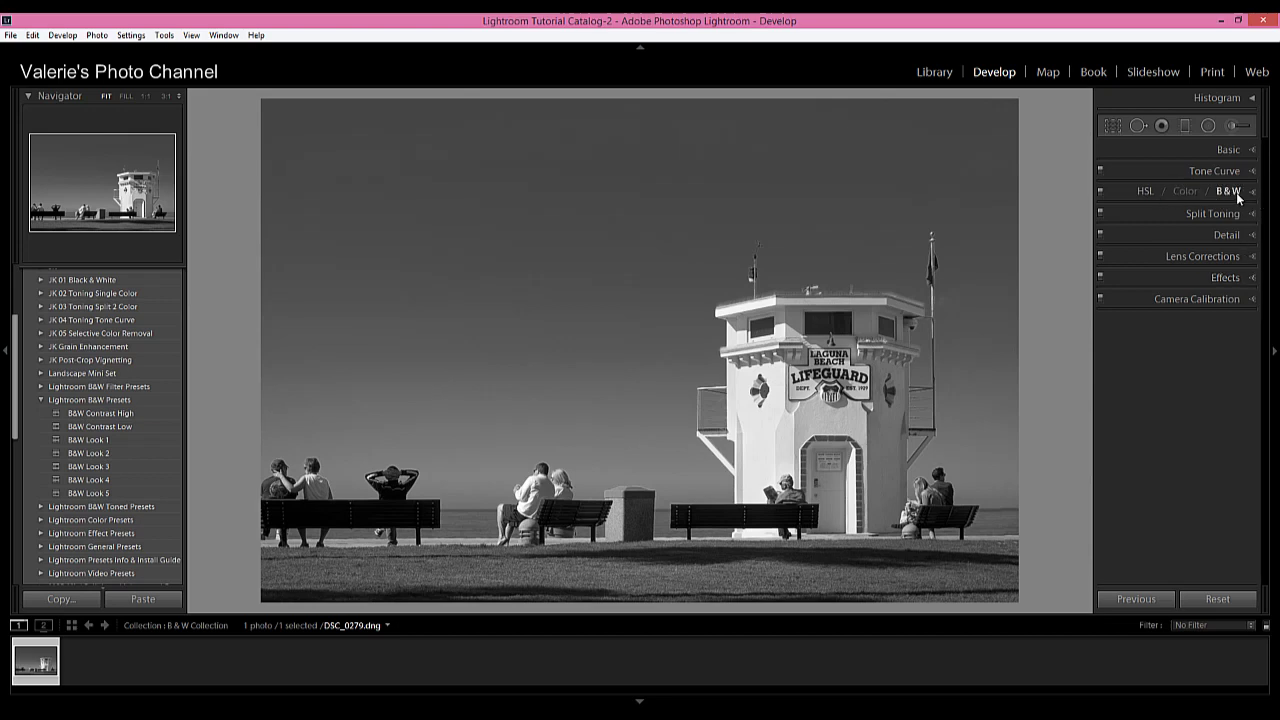
Raise Blue saturation in the HSL panel from -100 to -64, leaving other colours at -100.
click(1148, 190)
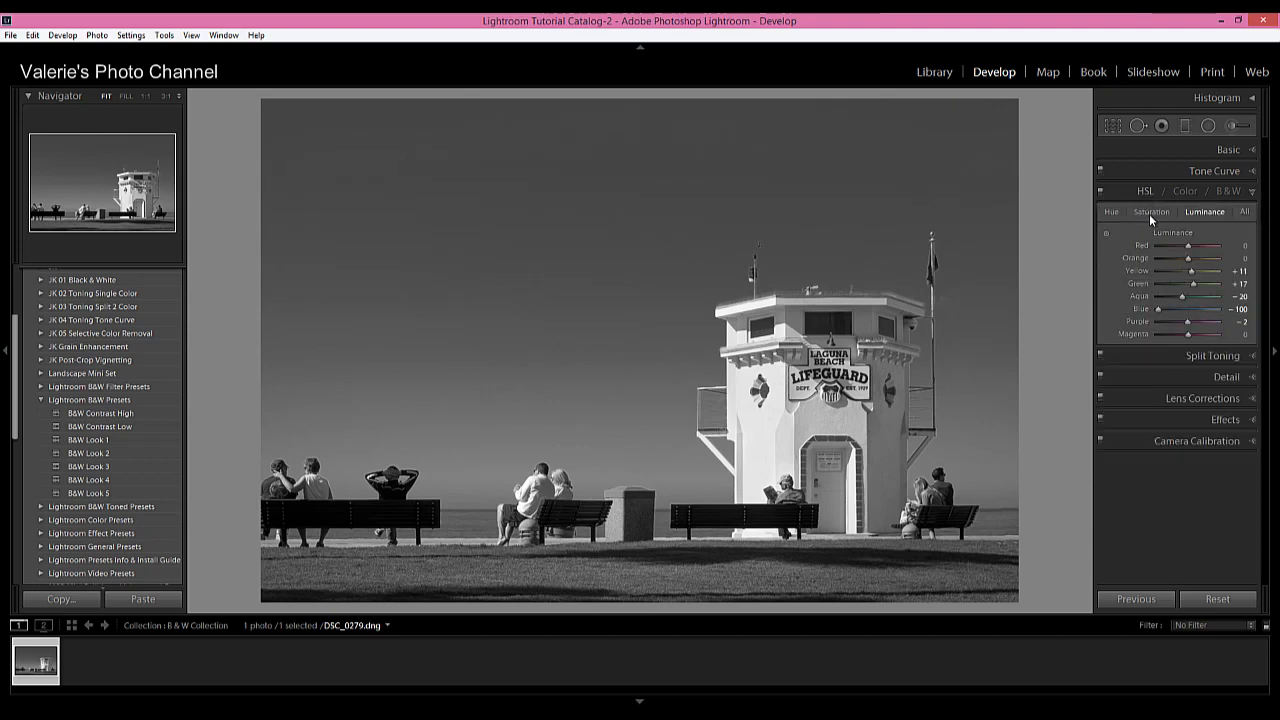
click(1149, 213)
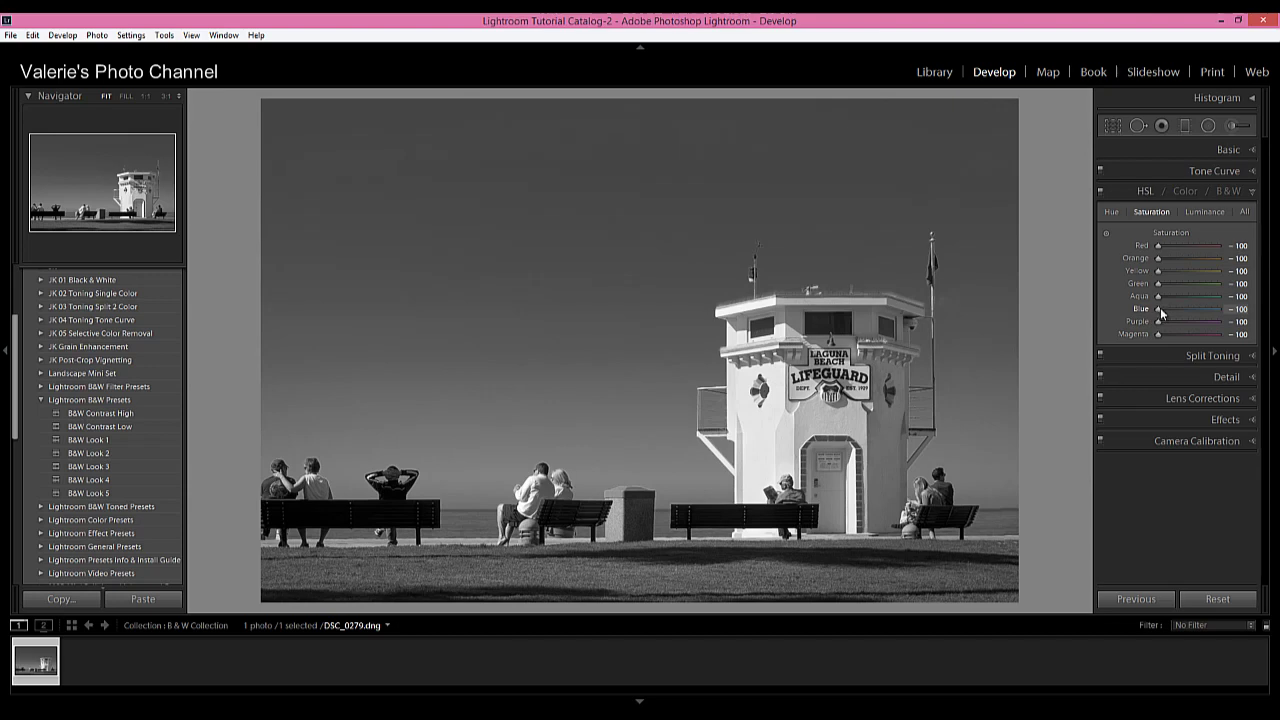
drag(1162, 314, 1172, 314)
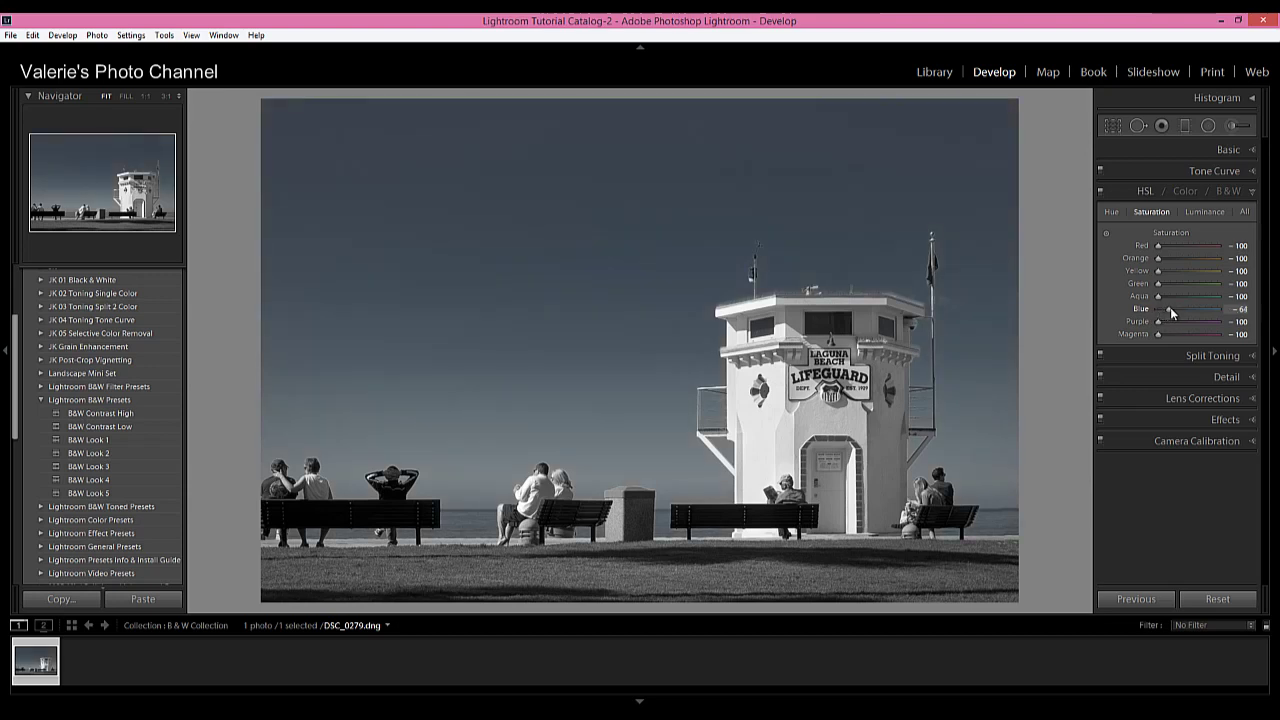